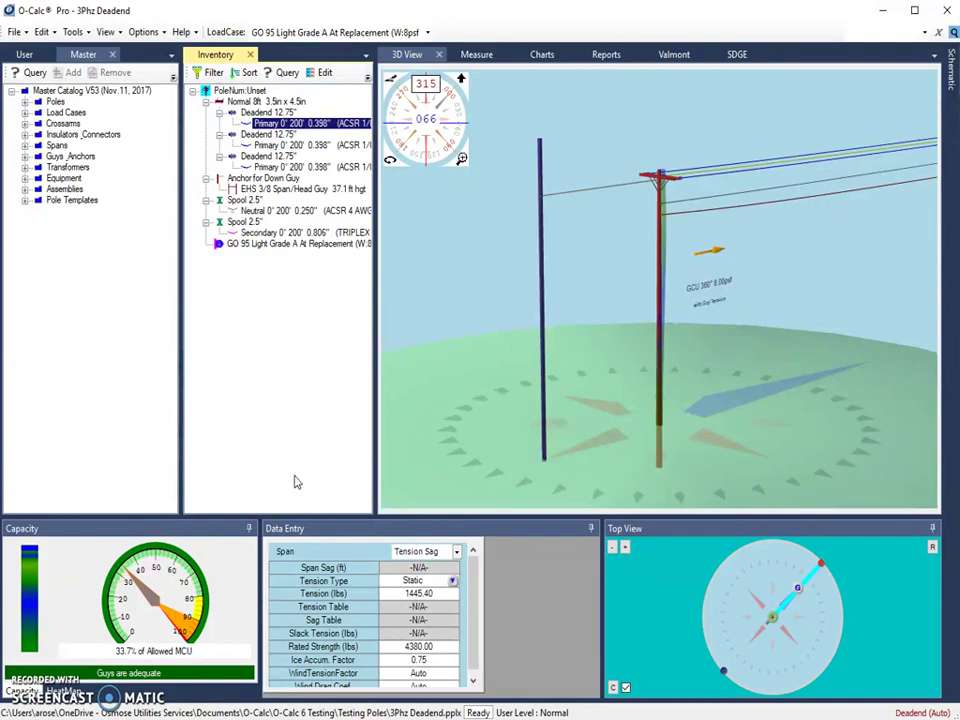
Open the Tension Table Generator from the Tools menu and move its dialog toward the center.
drag(414, 321, 421, 412)
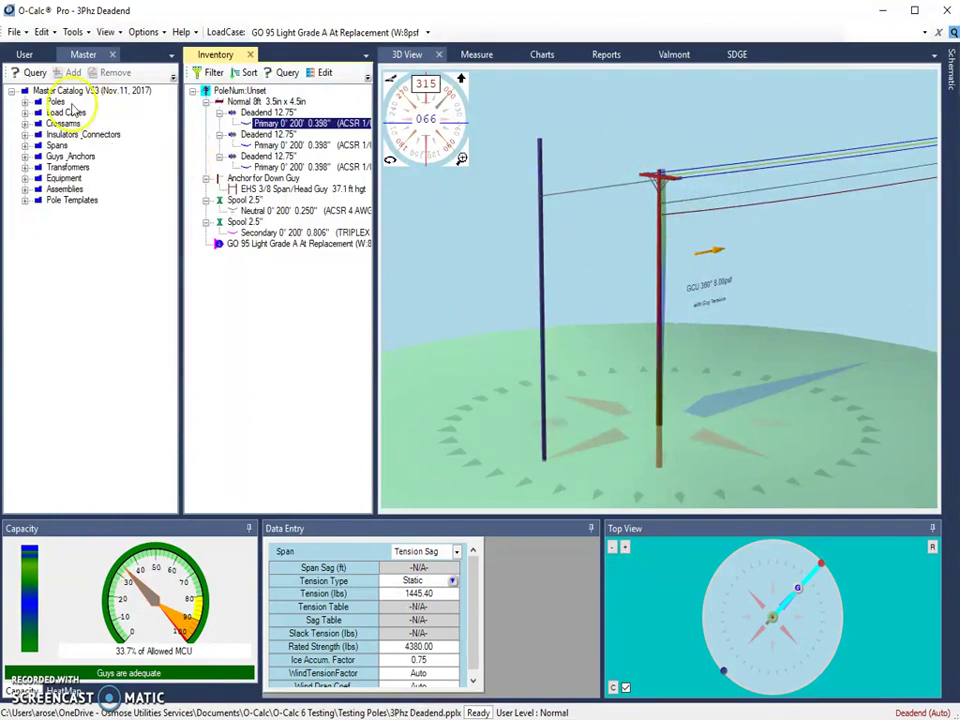
click(73, 33)
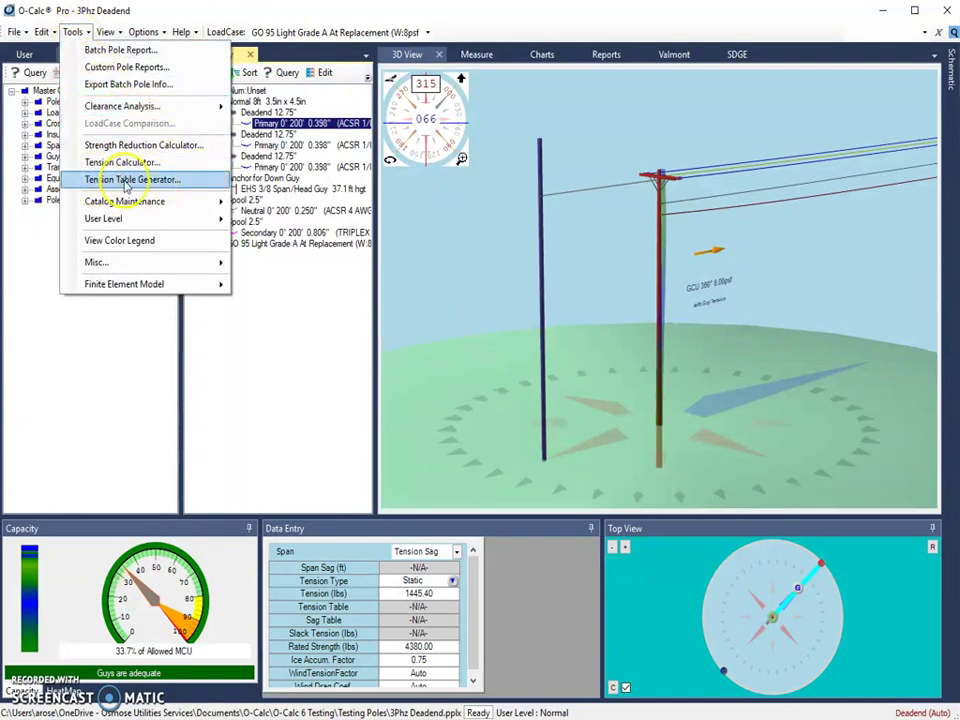
click(175, 189)
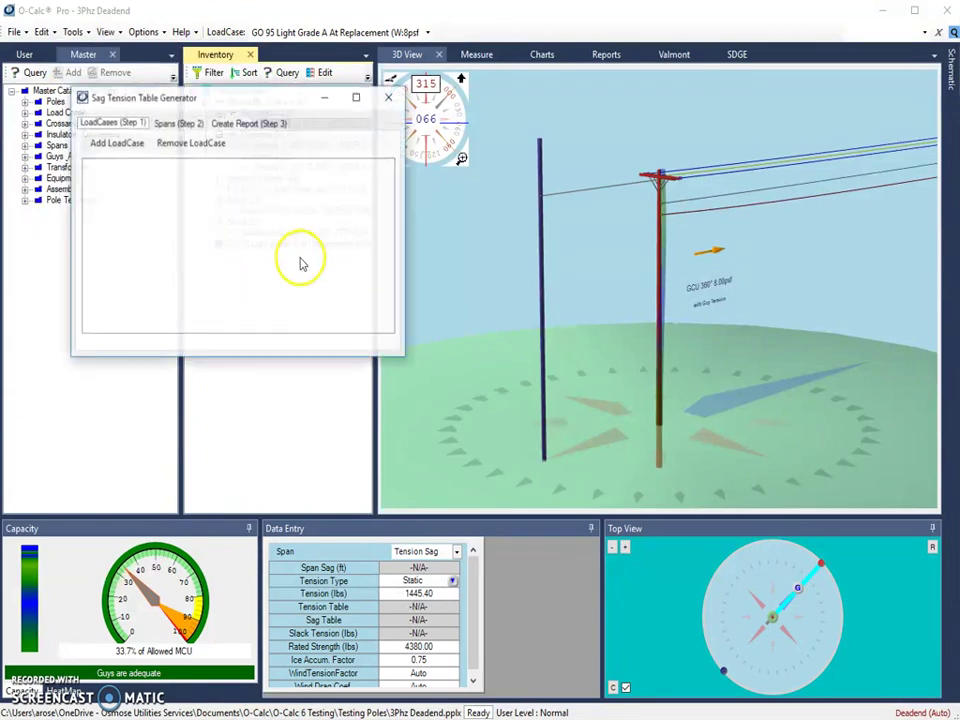
drag(268, 107, 375, 229)
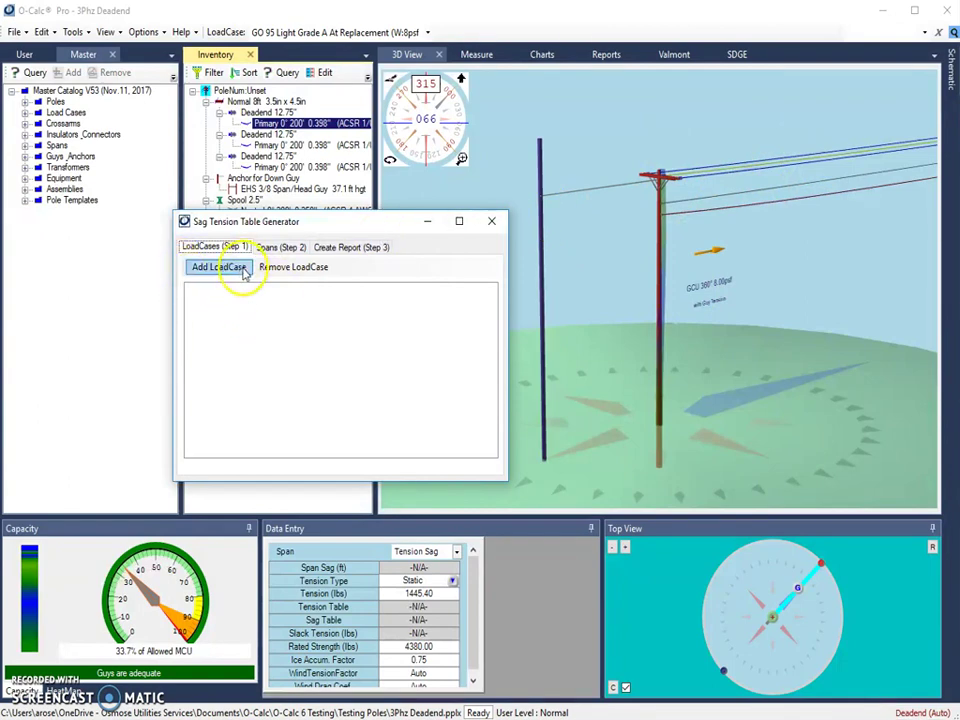
Add the NESC 17 (250B) Grade C Heavy load case to the report.
click(240, 268)
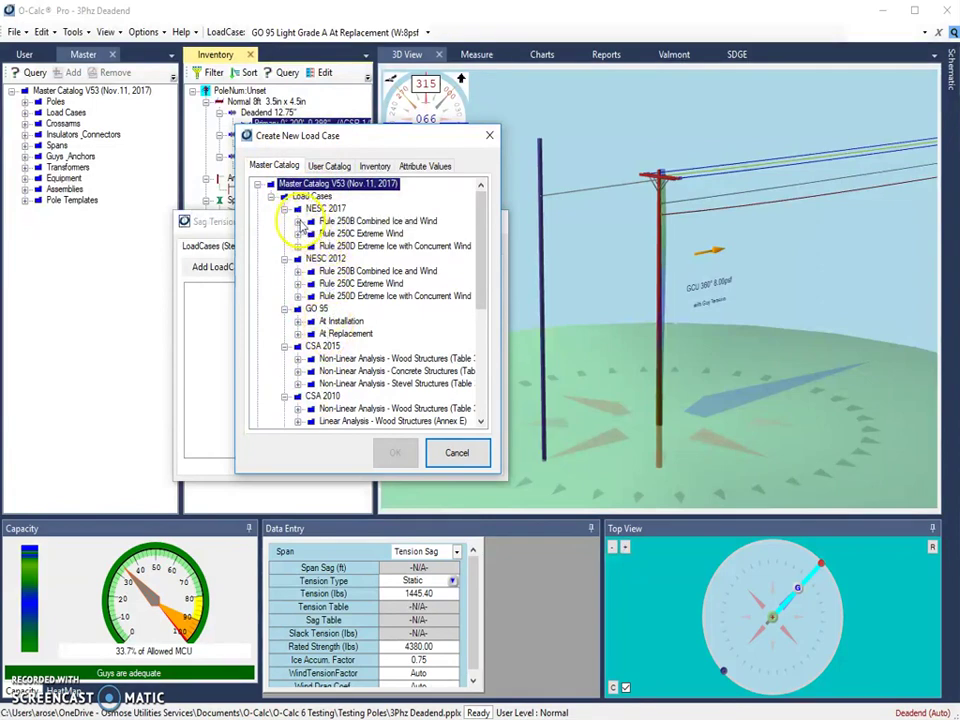
click(297, 222)
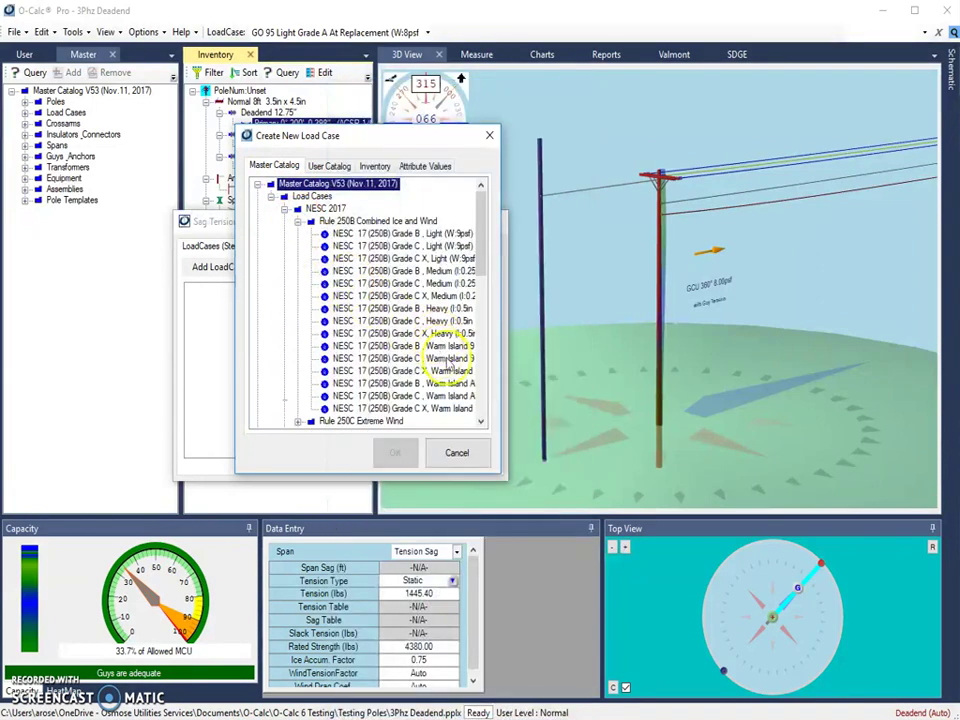
click(455, 322)
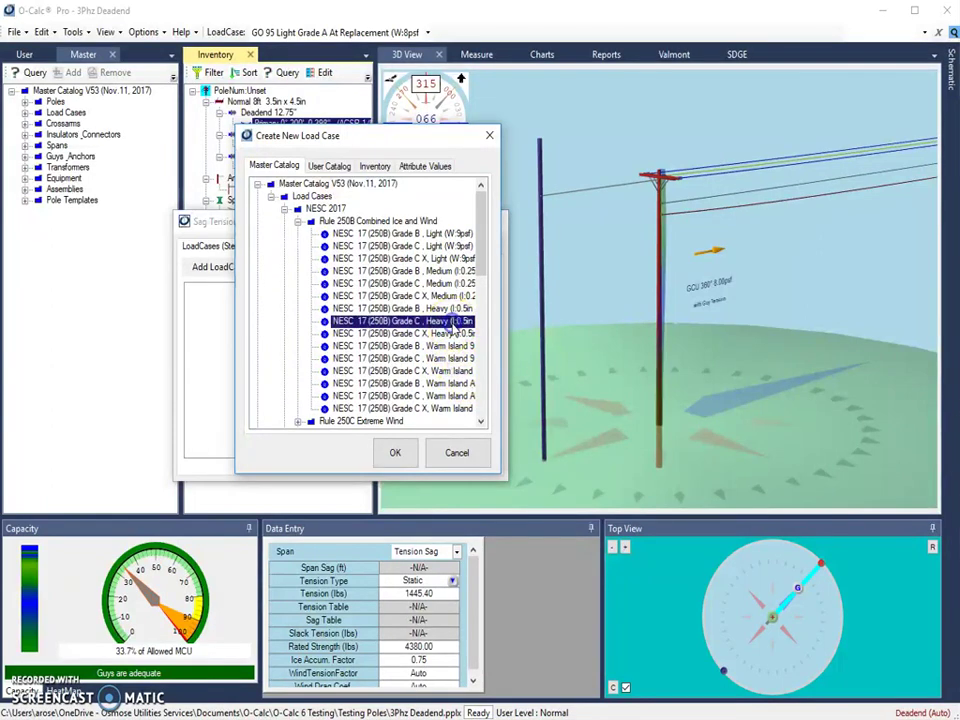
click(397, 456)
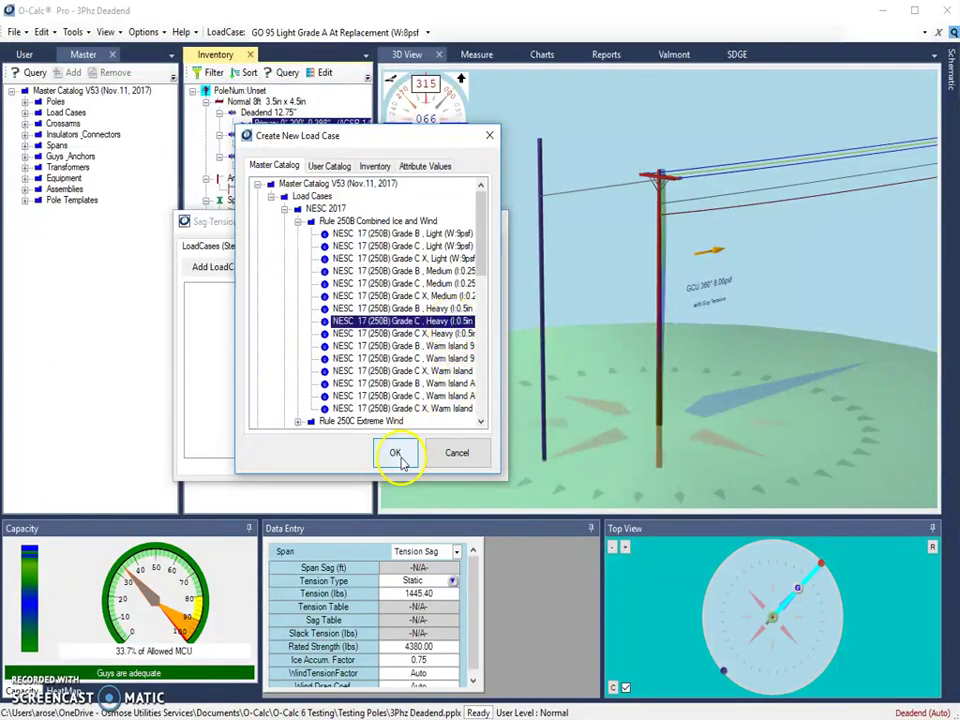
Add the GO 95 Heavy Grade A At Installation load case, then go to the spans step.
click(221, 267)
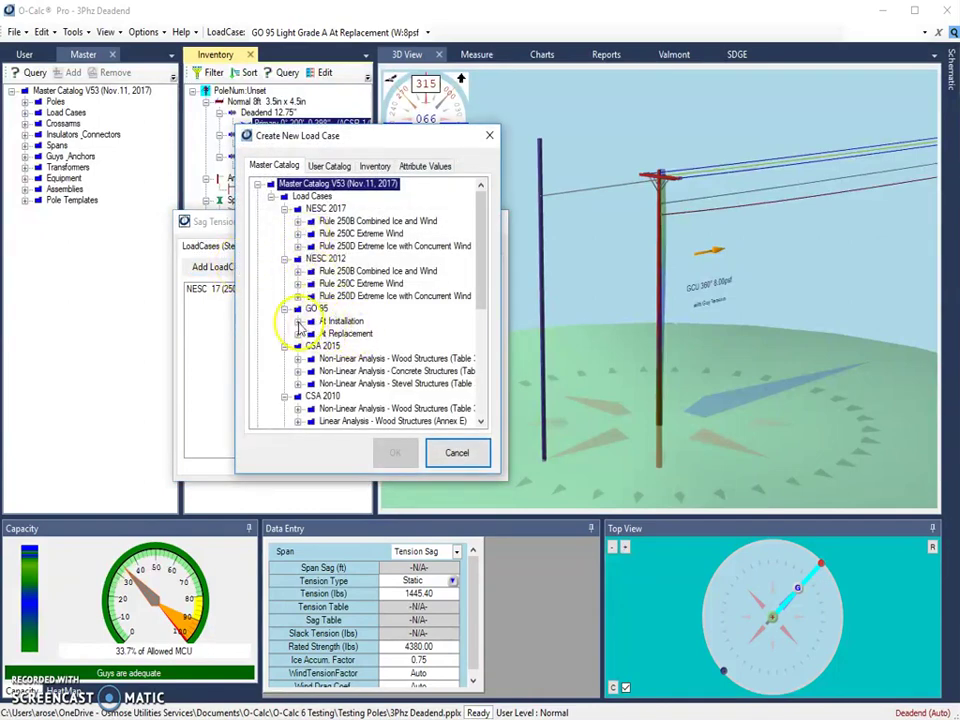
click(298, 322)
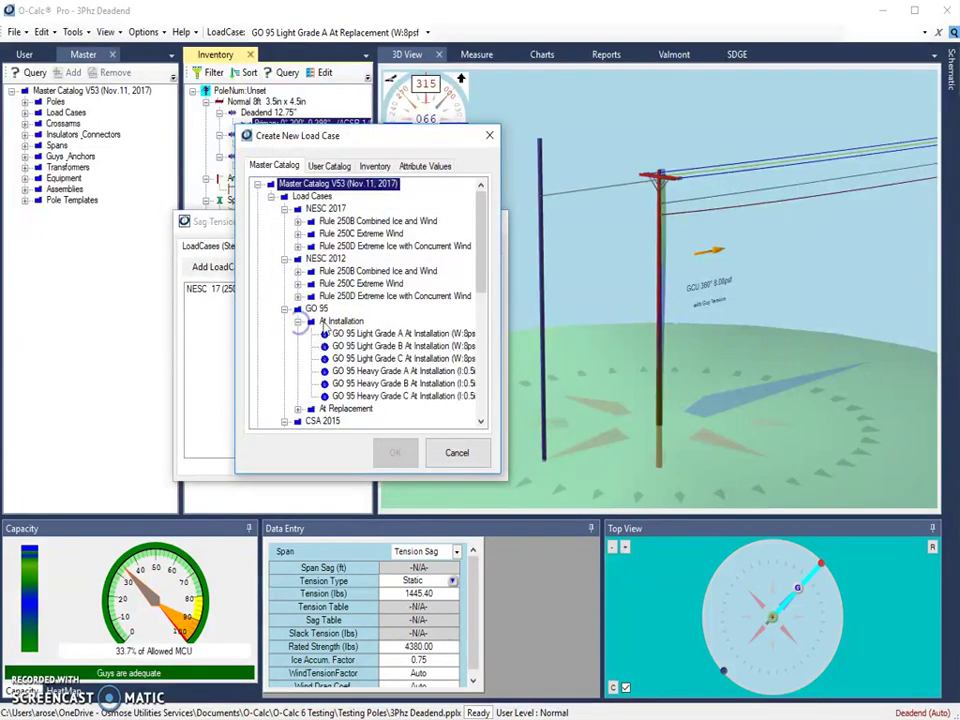
click(440, 371)
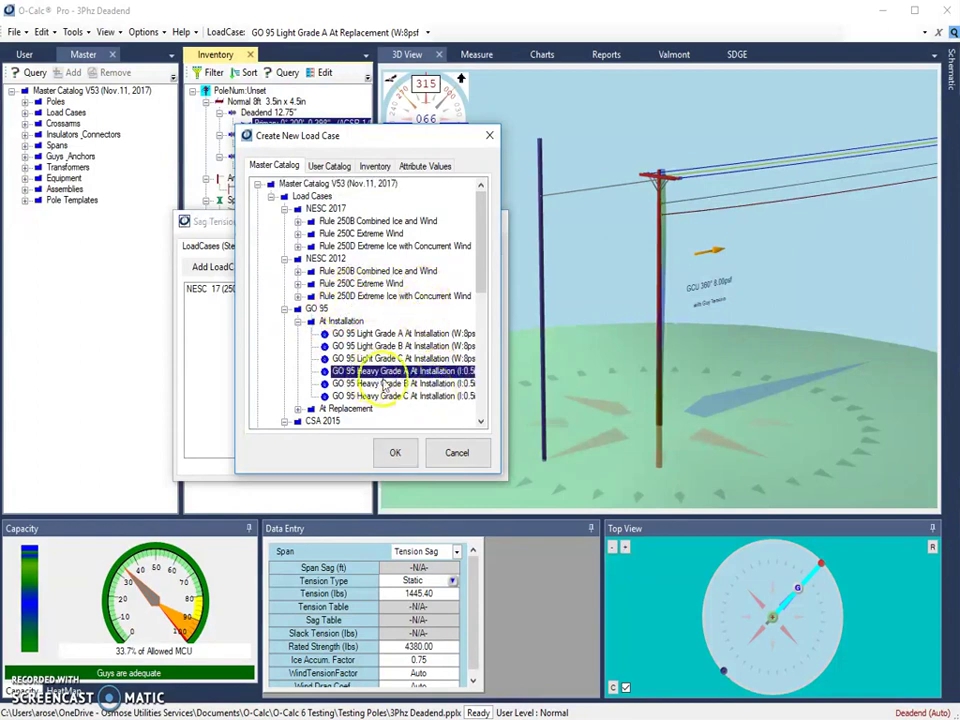
click(393, 452)
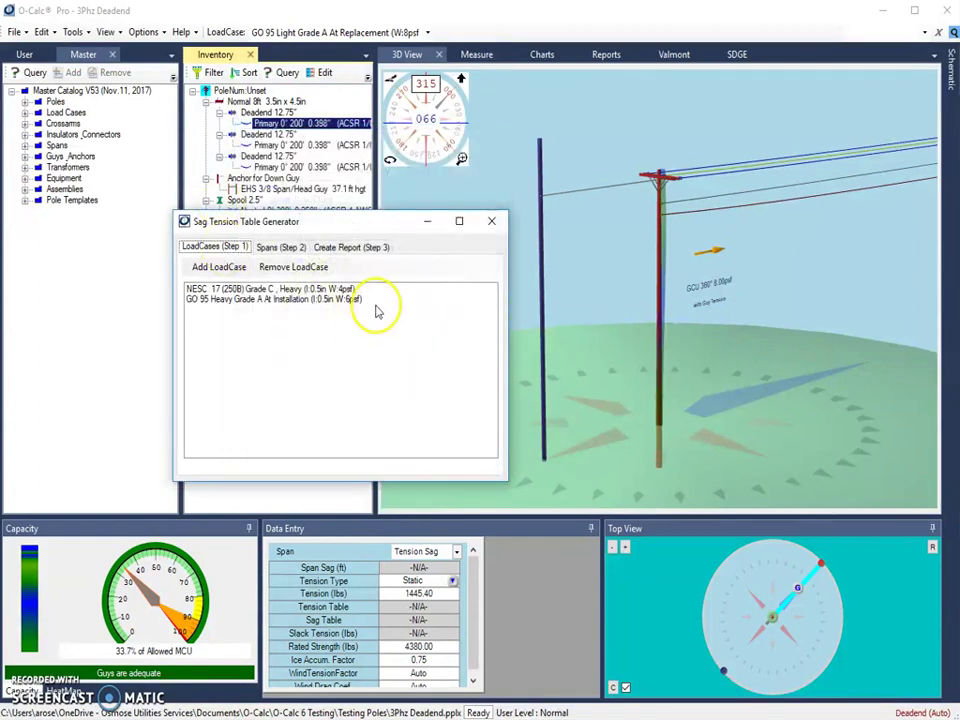
click(302, 302)
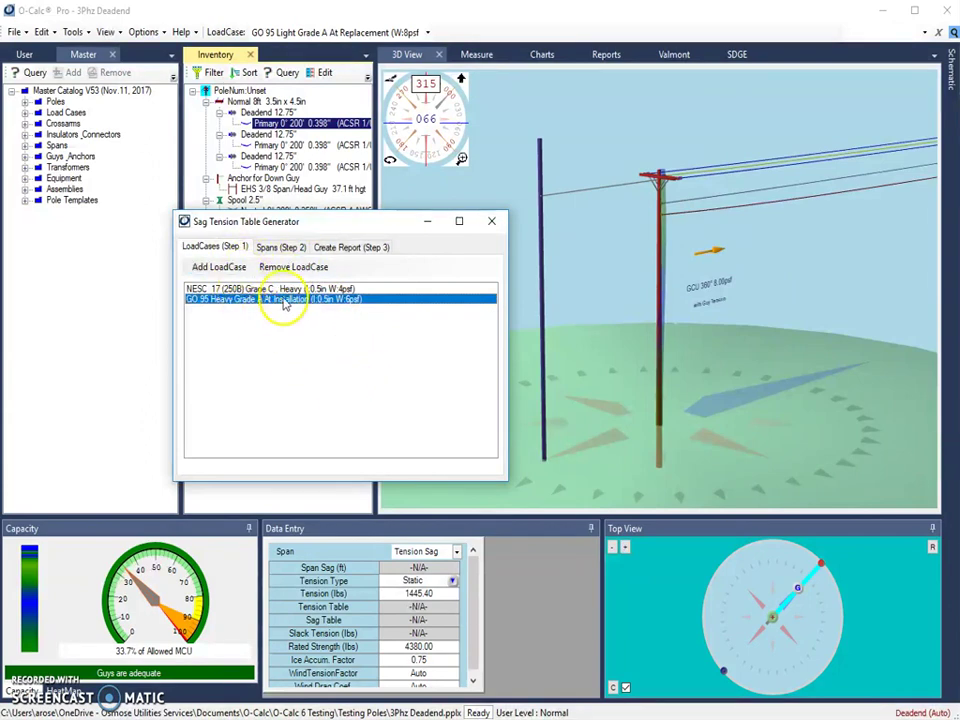
click(282, 248)
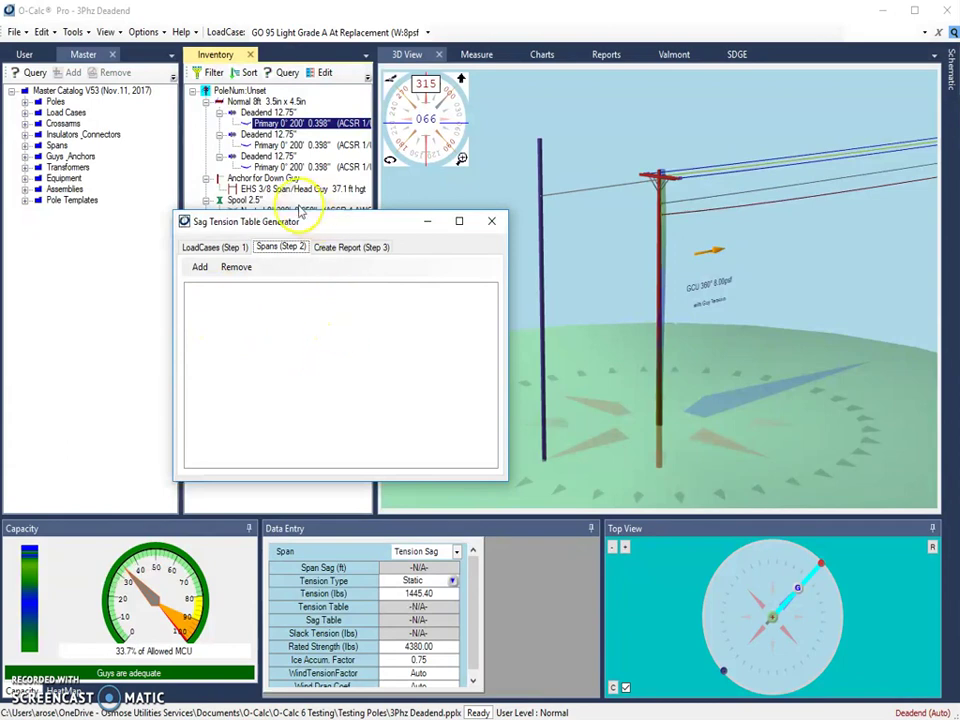
click(199, 268)
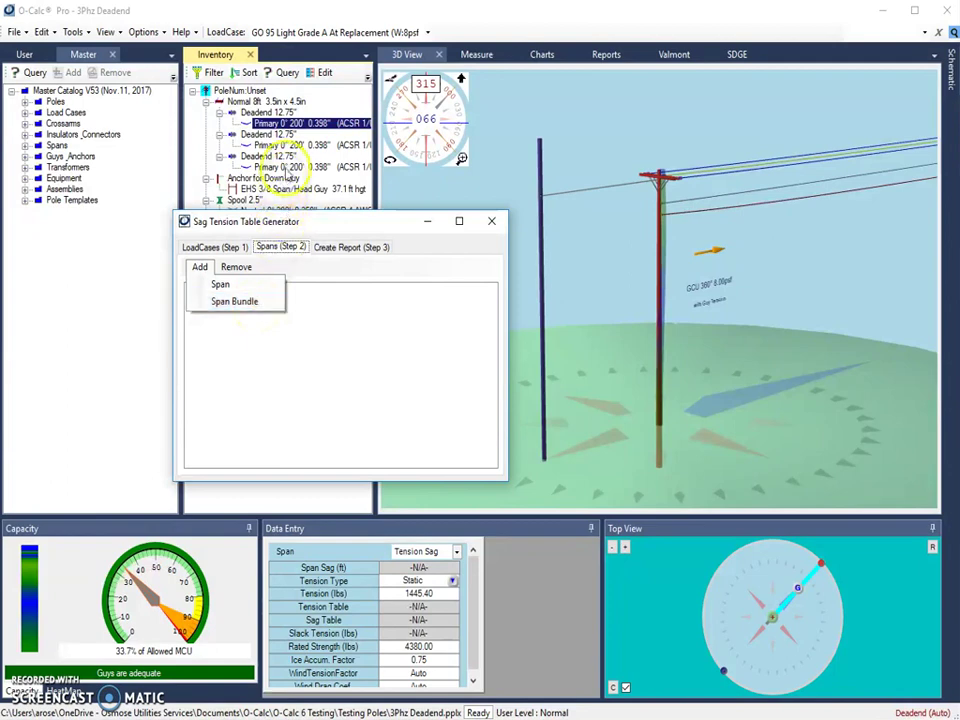
Add the Primary 0' 200' 0.398" span from the pole's inventory.
click(222, 286)
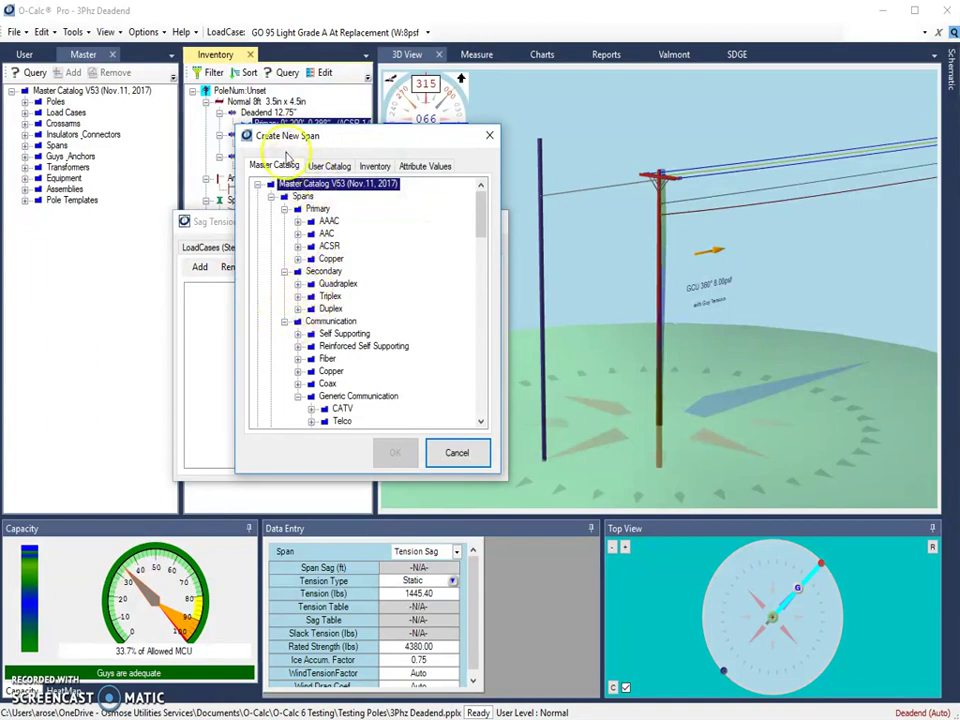
click(334, 166)
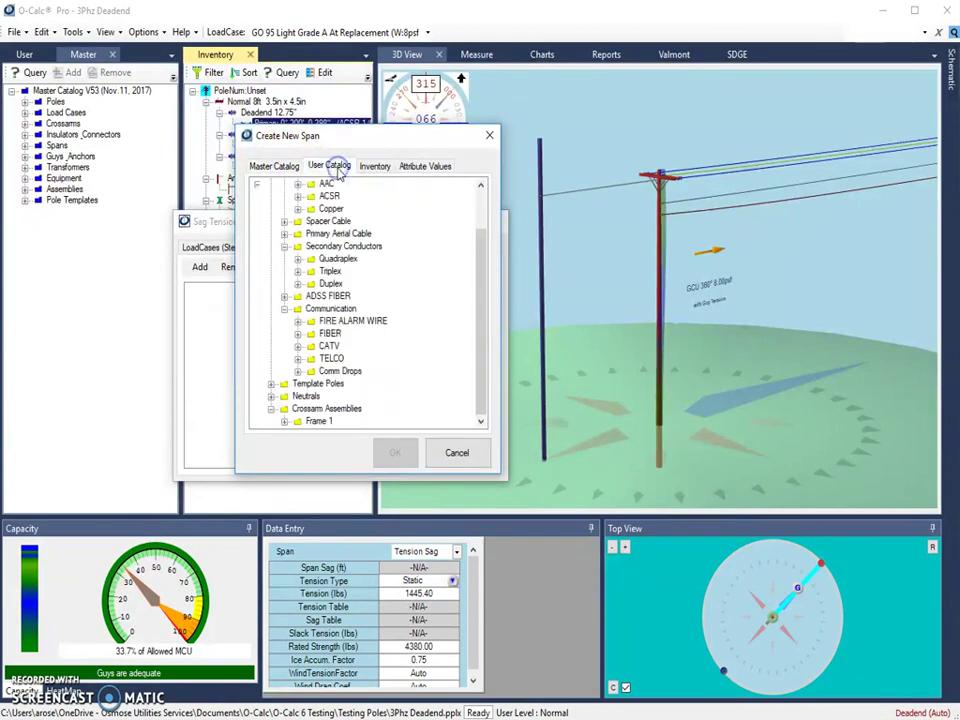
click(375, 167)
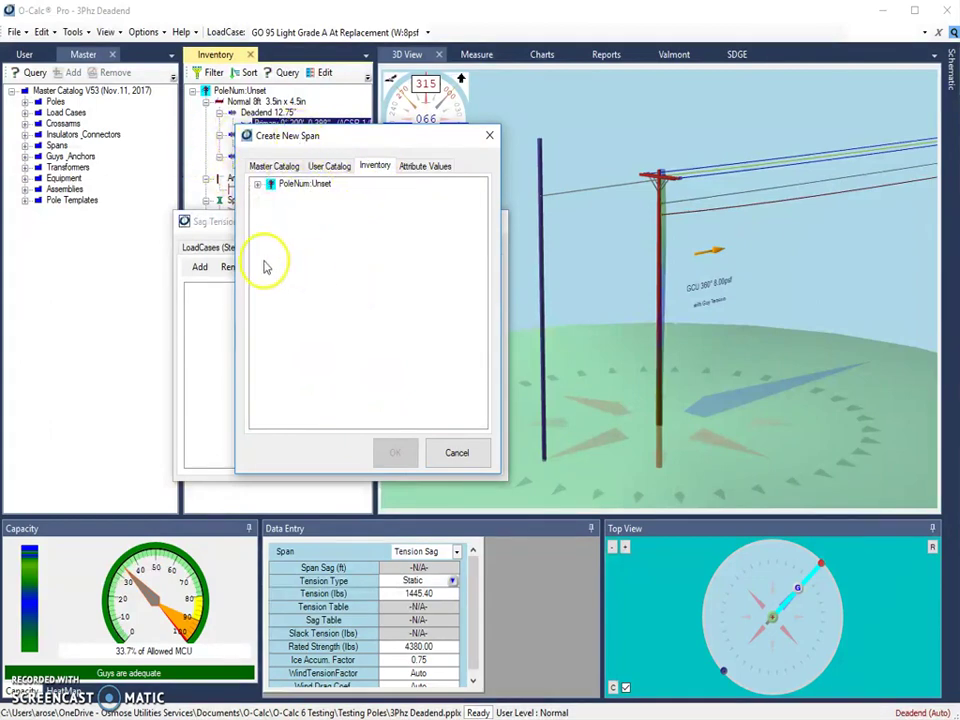
click(258, 186)
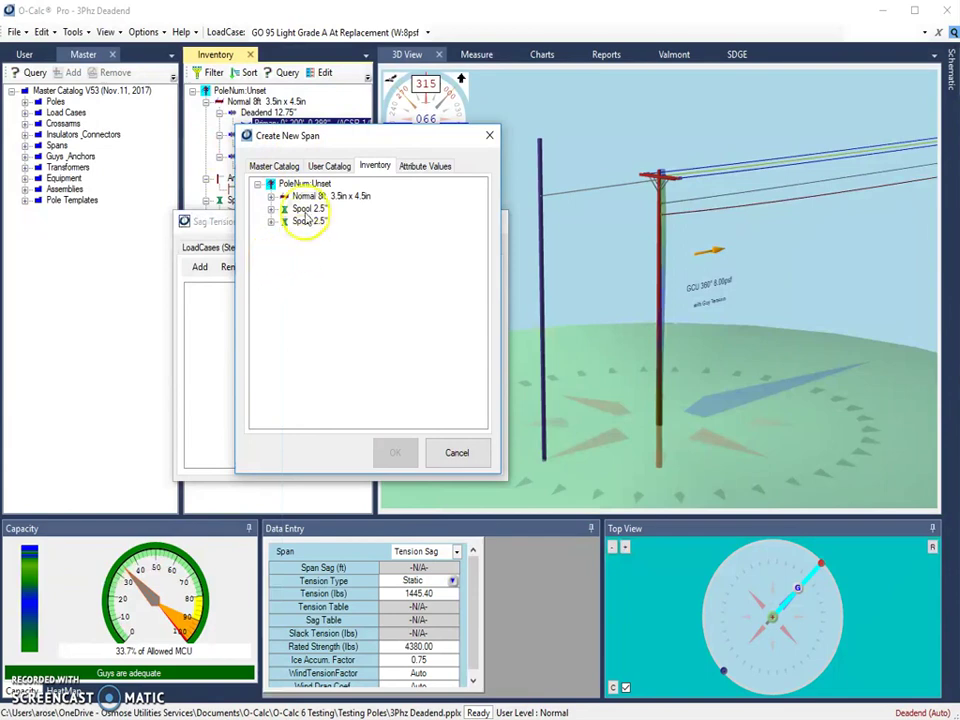
click(270, 196)
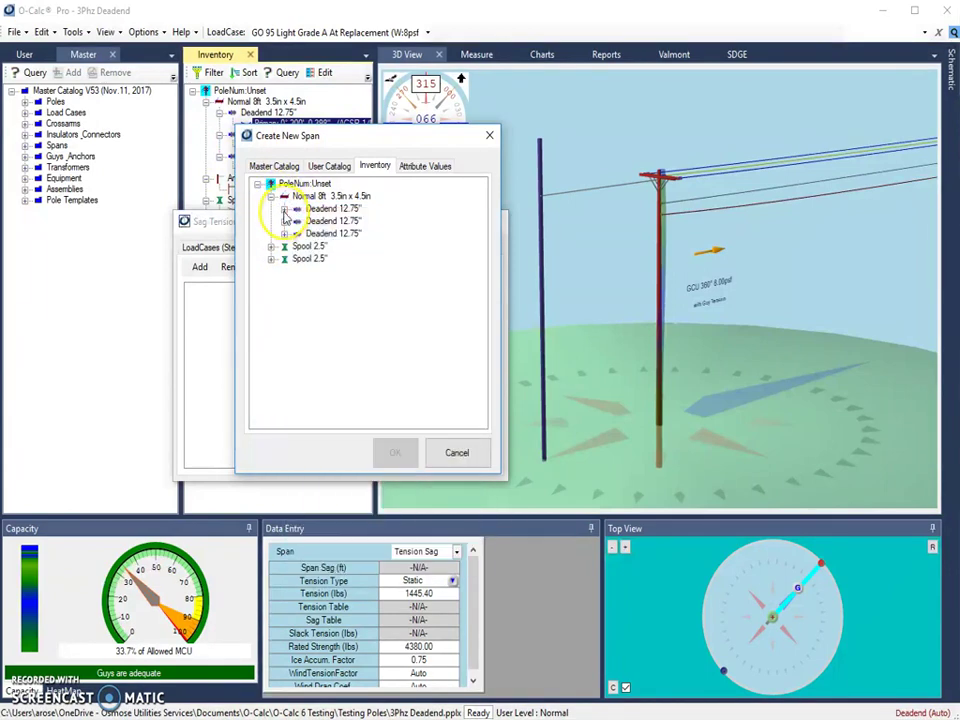
click(284, 208)
click(330, 220)
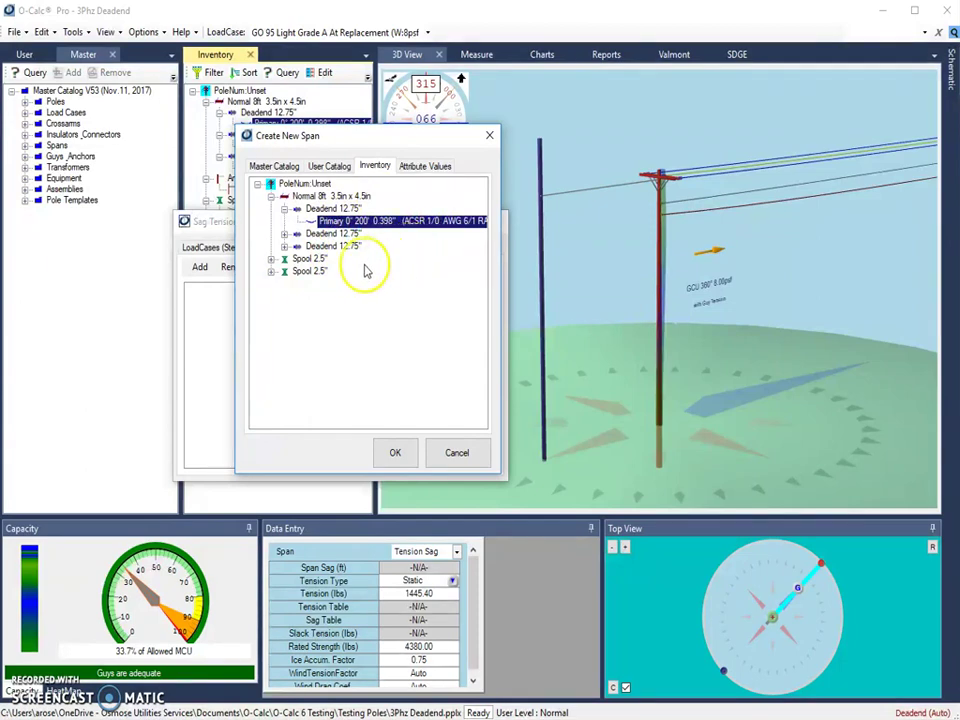
click(271, 259)
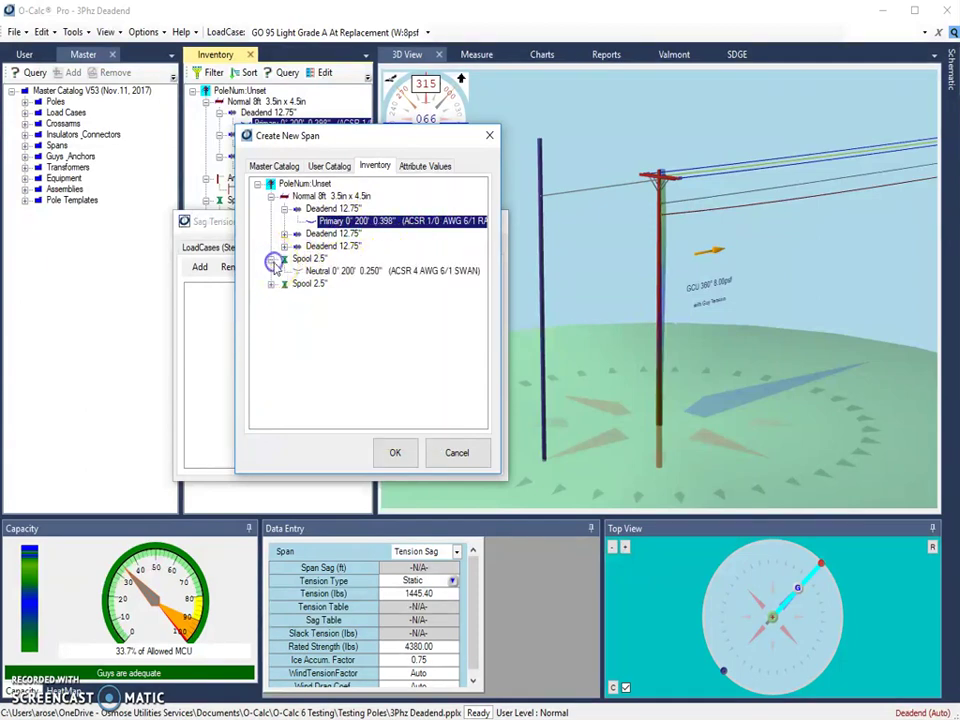
click(271, 284)
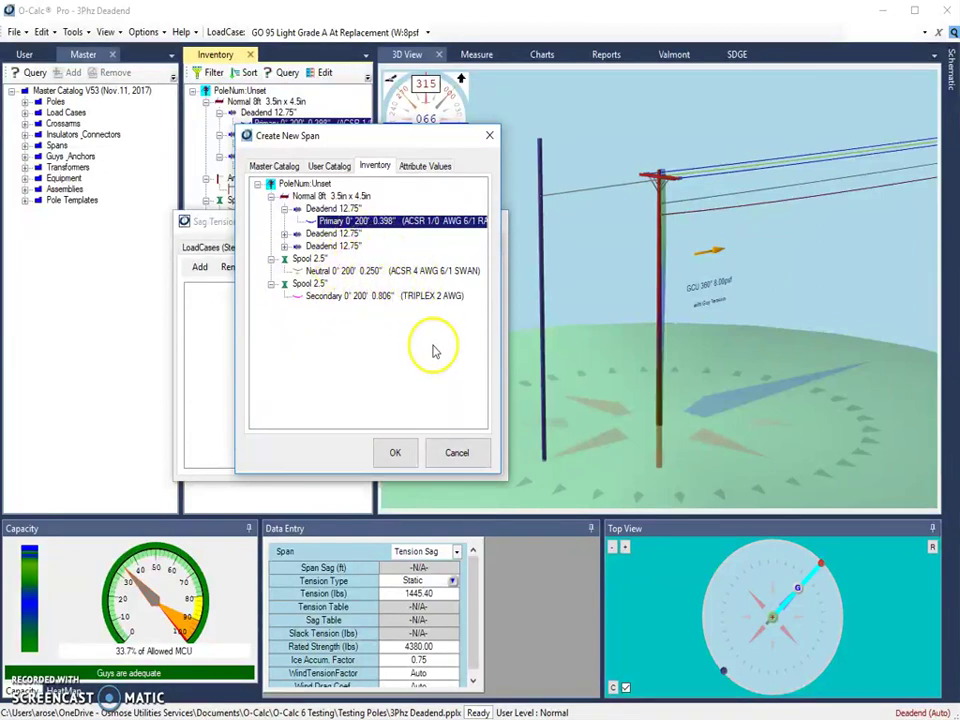
click(394, 452)
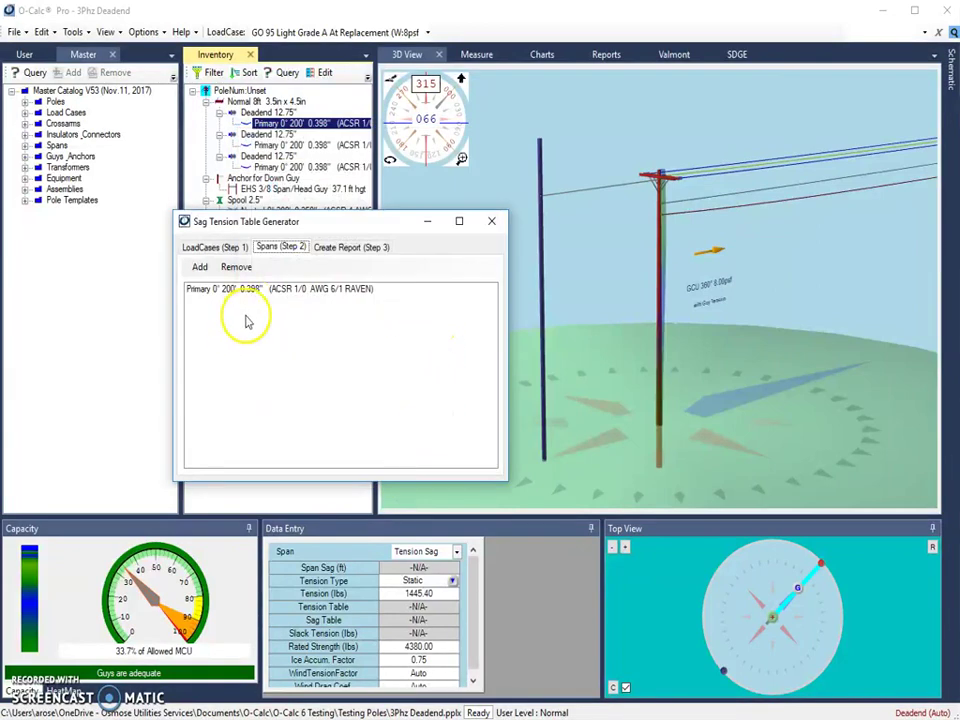
Add the Neutral 0' 200' 0.250" span from the pole's inventory.
click(204, 272)
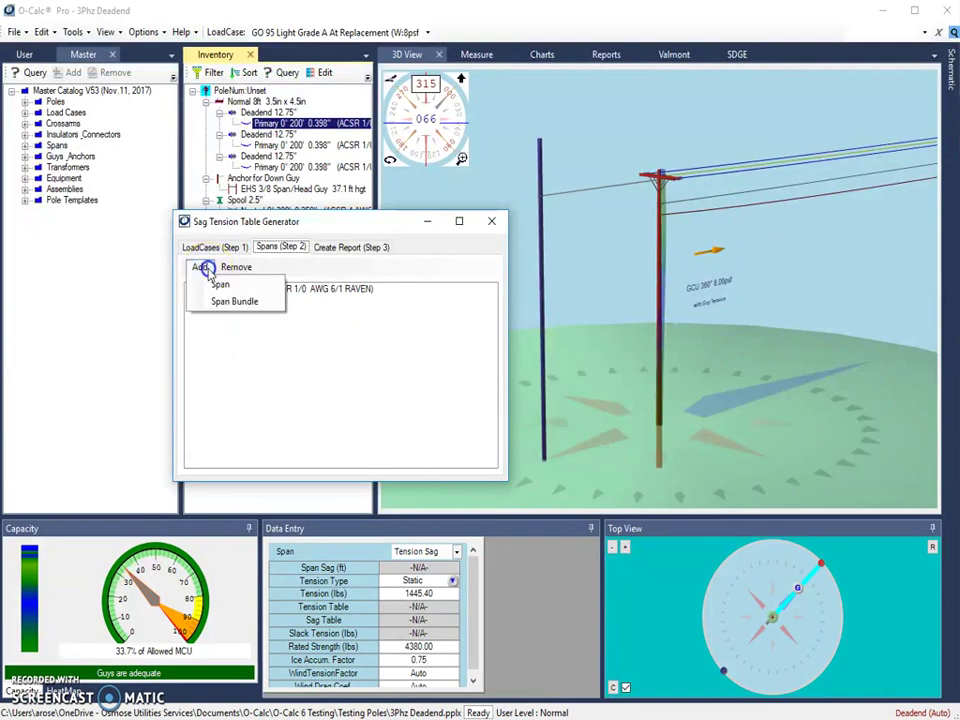
click(218, 281)
click(200, 270)
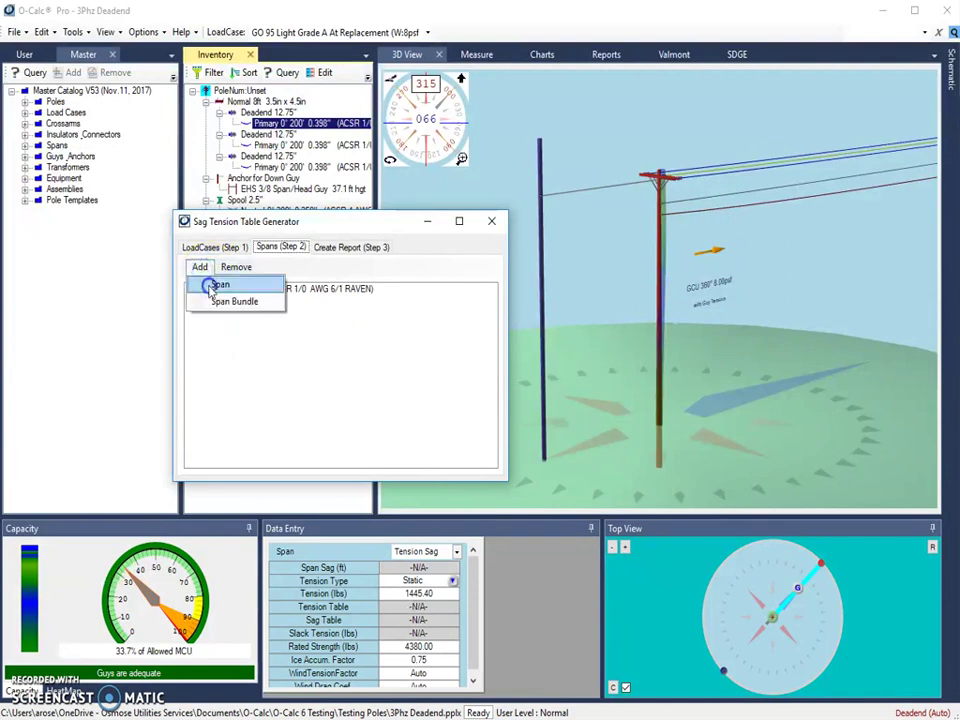
click(212, 281)
click(375, 166)
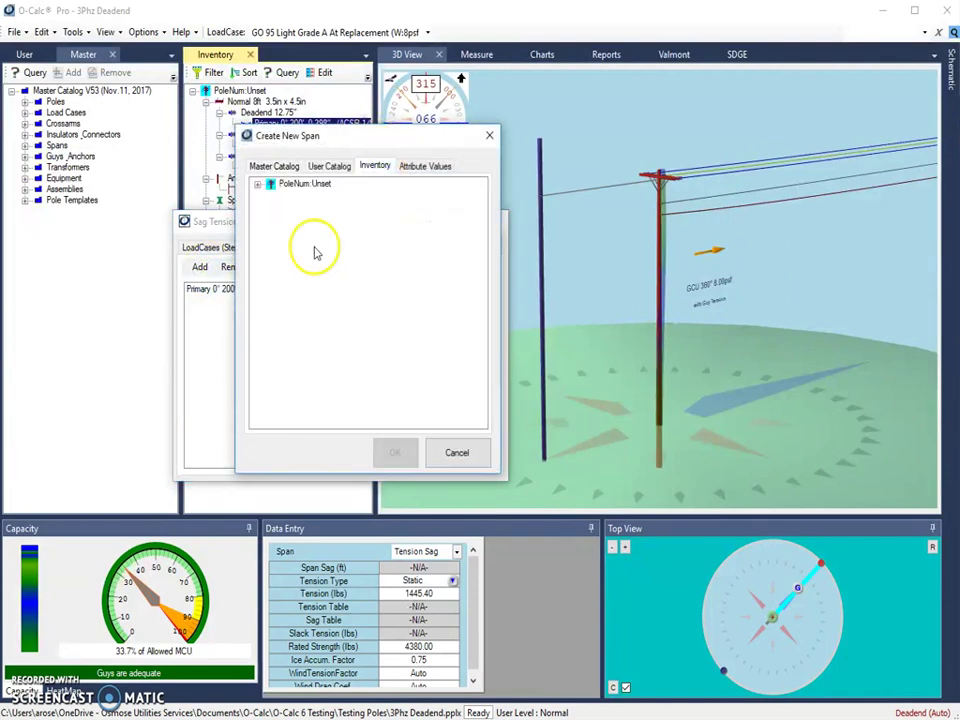
click(257, 185)
click(268, 210)
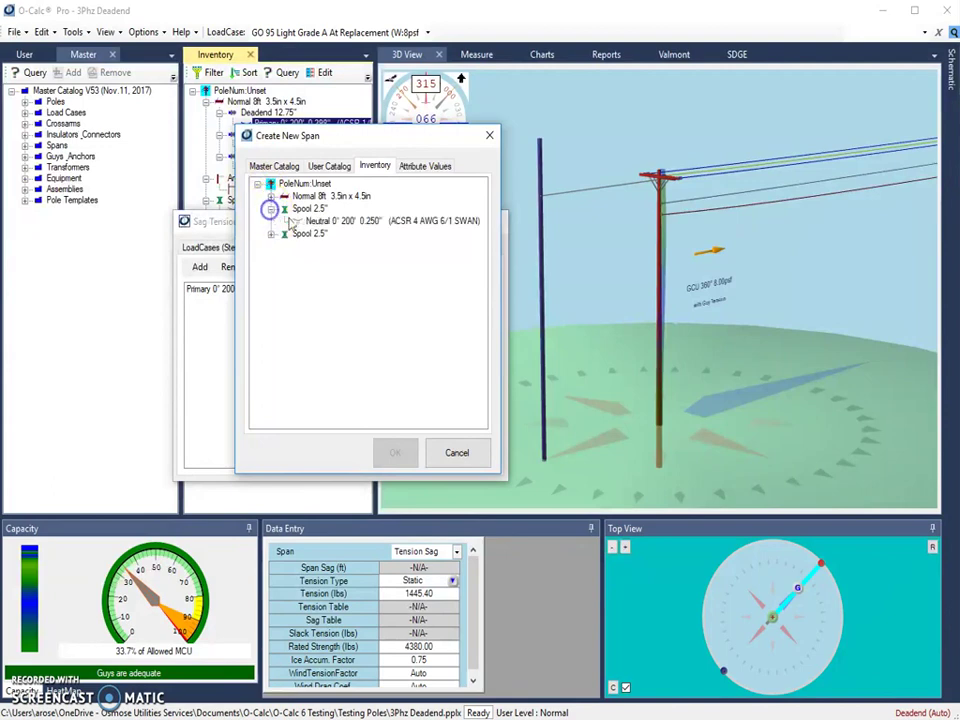
click(310, 220)
click(382, 446)
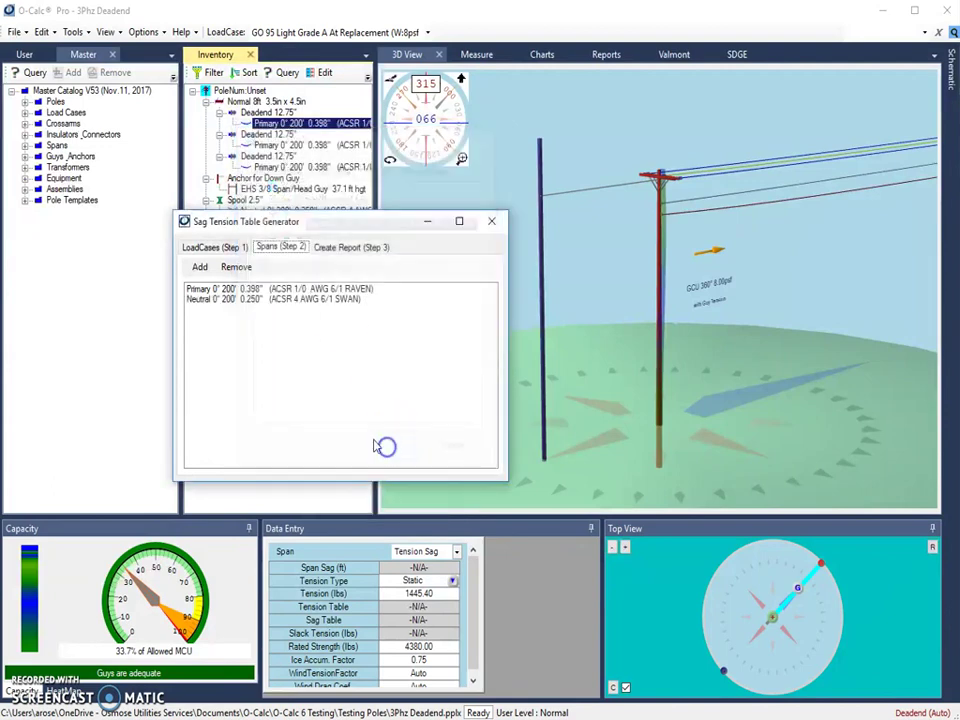
Add the Secondary triplex span from the spool, then go to the Create Report step.
click(199, 266)
click(207, 284)
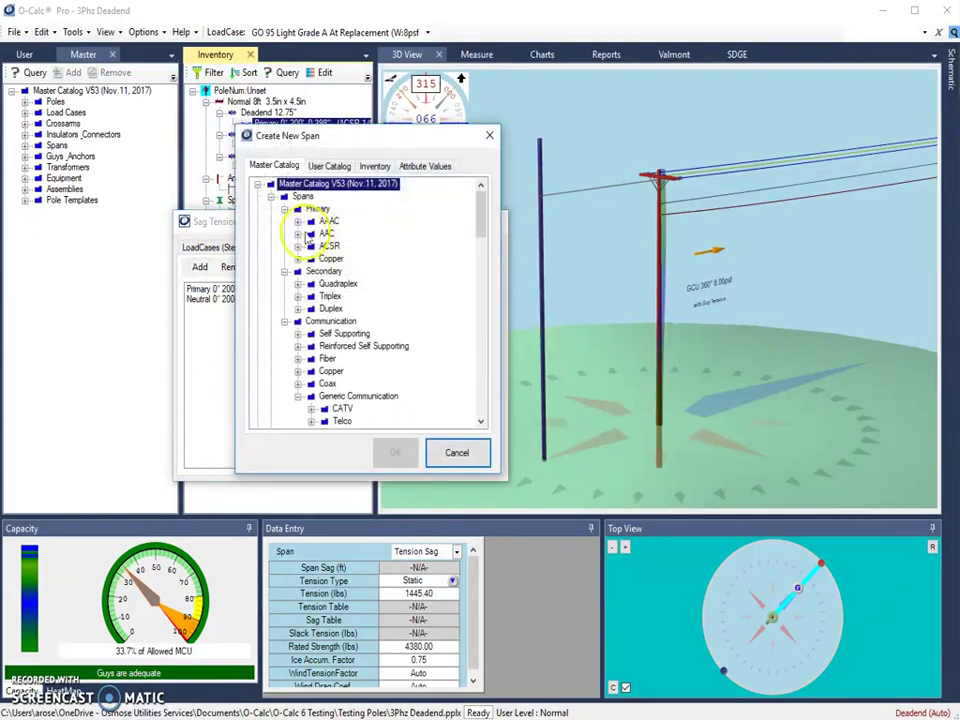
click(375, 165)
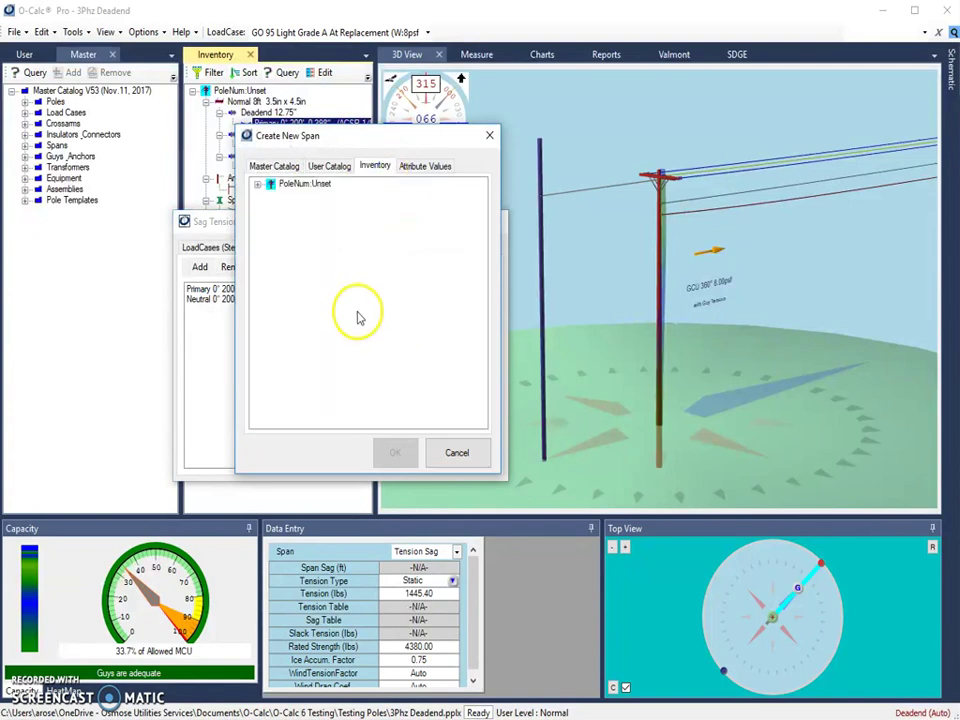
click(257, 185)
click(270, 222)
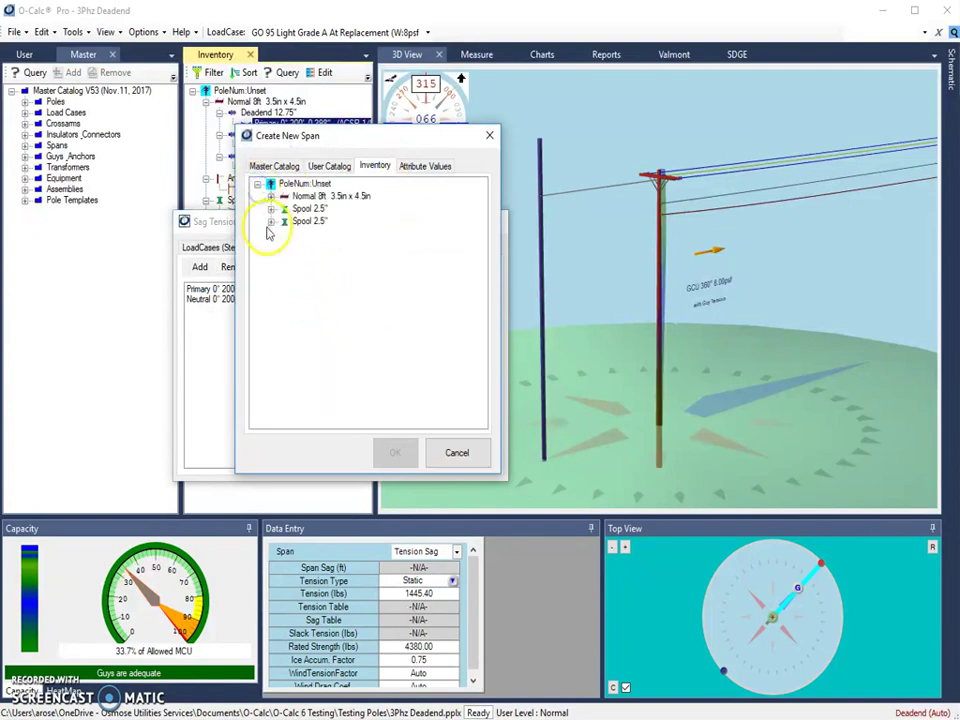
click(320, 236)
click(393, 451)
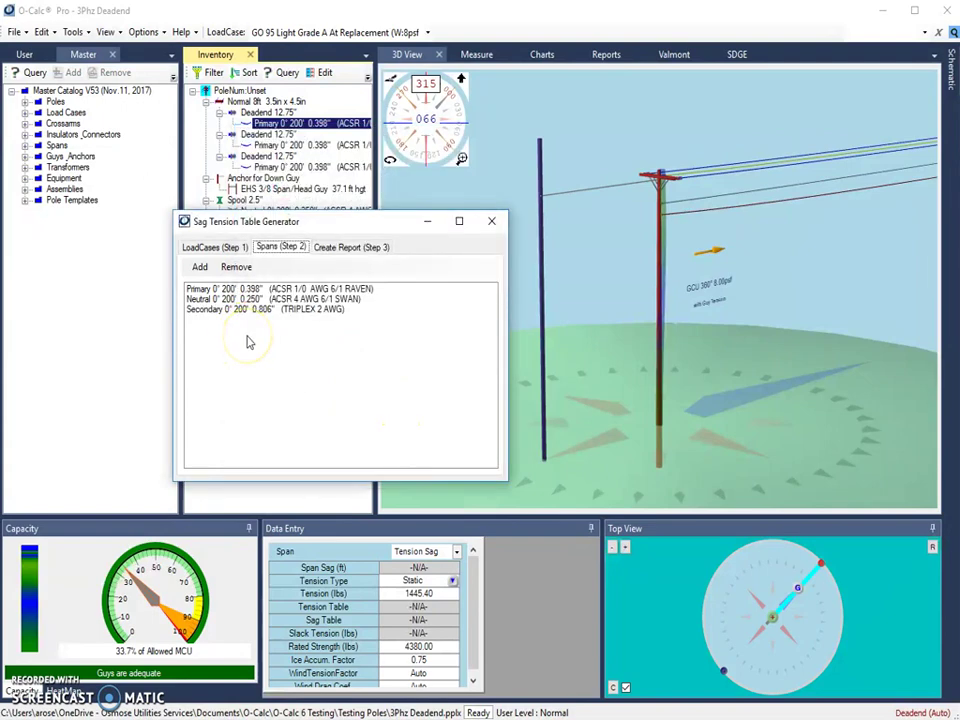
click(259, 299)
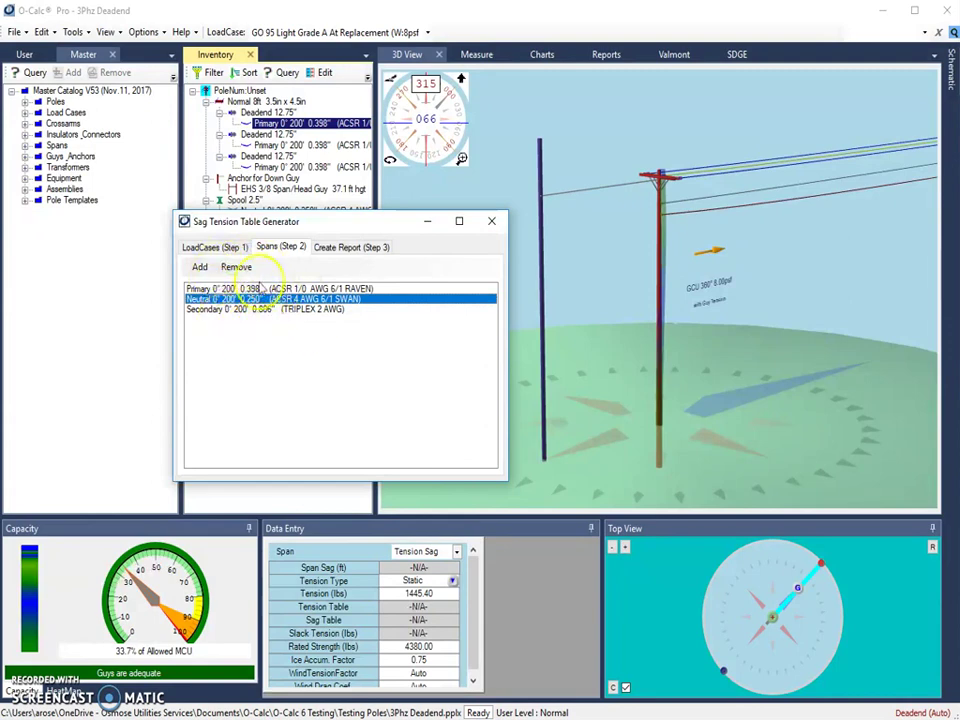
click(348, 252)
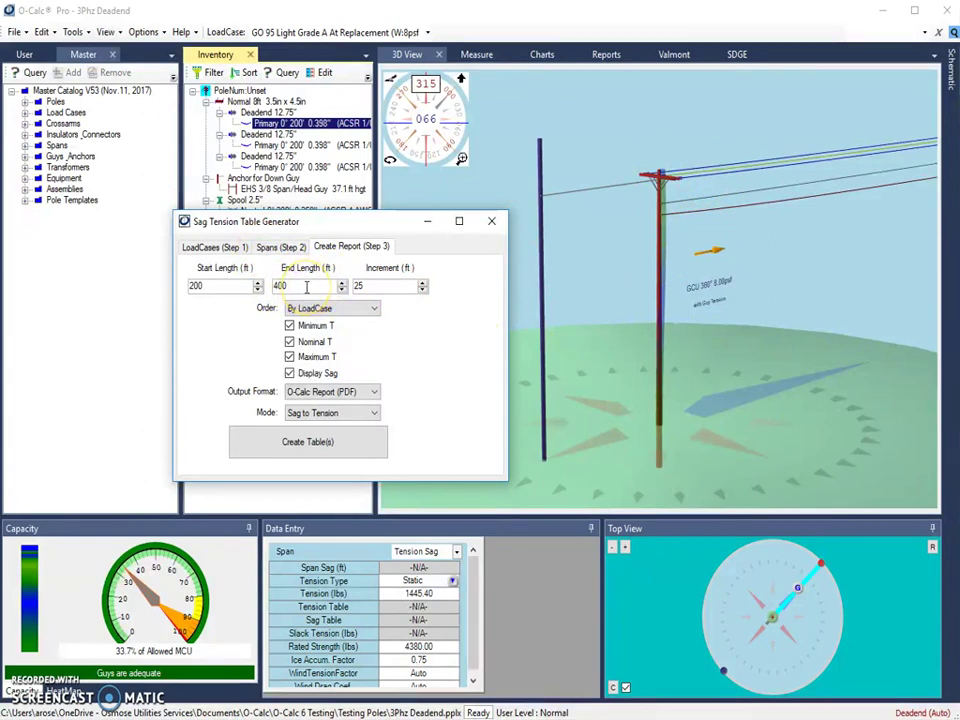
Set Start Length 100, End Length 300 and Increment 50 ft.
double_click(211, 286)
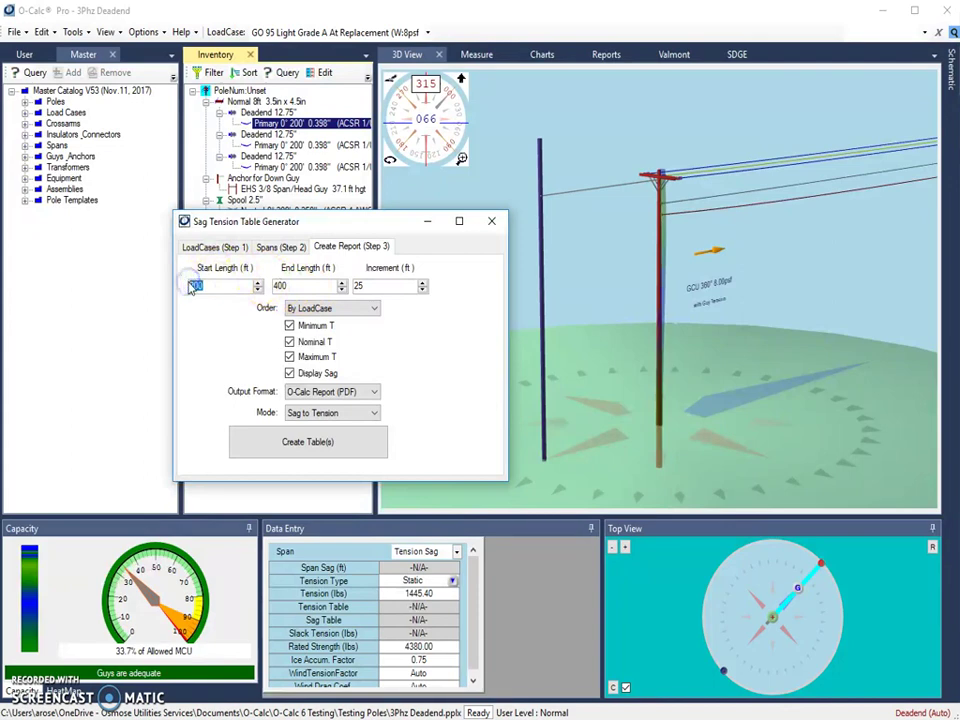
text(100)
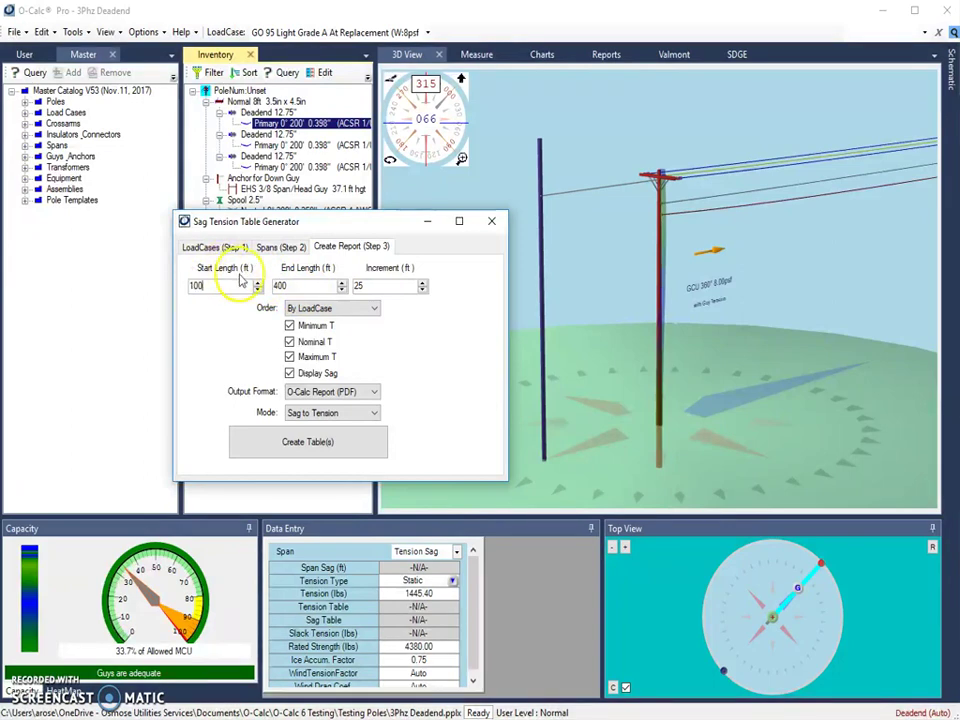
key(Tab)
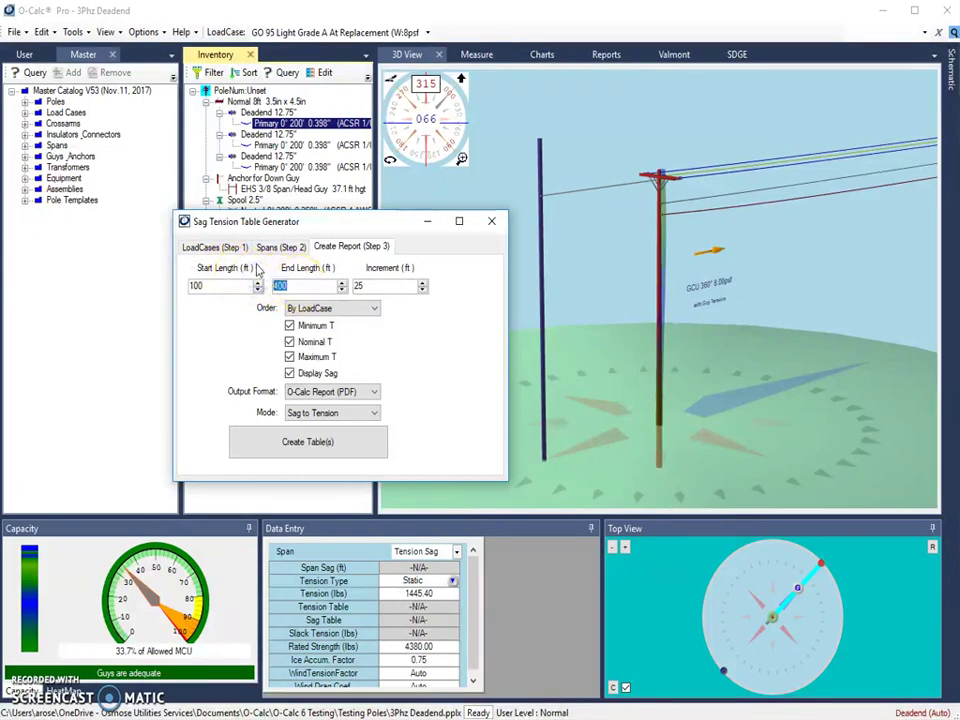
double_click(359, 286)
click(424, 326)
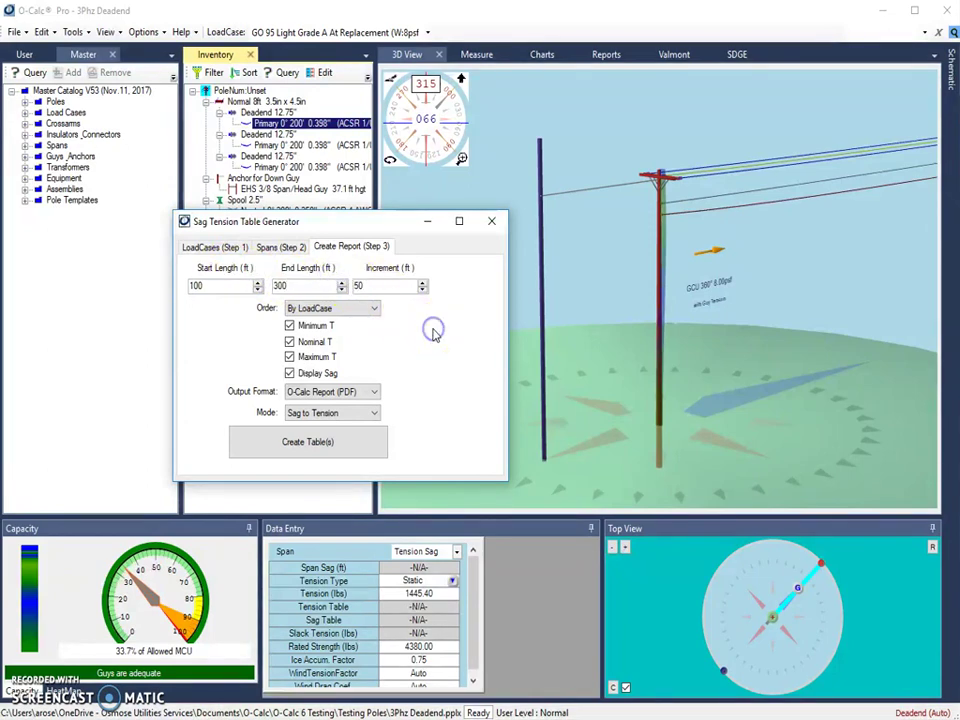
click(281, 286)
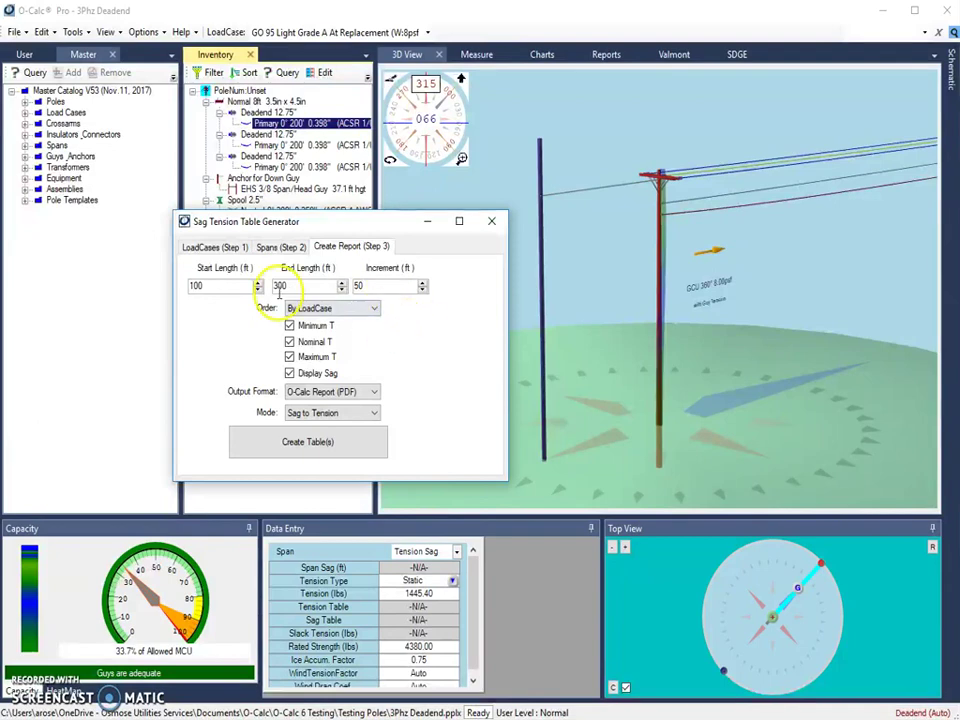
click(231, 286)
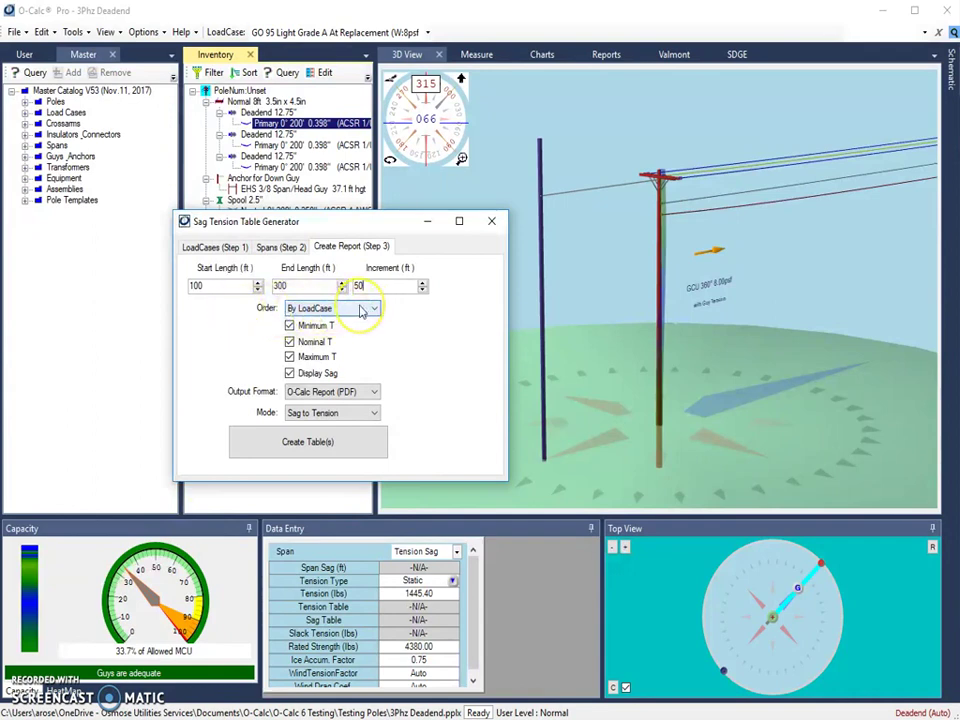
Set the report Order to By Span.
click(360, 310)
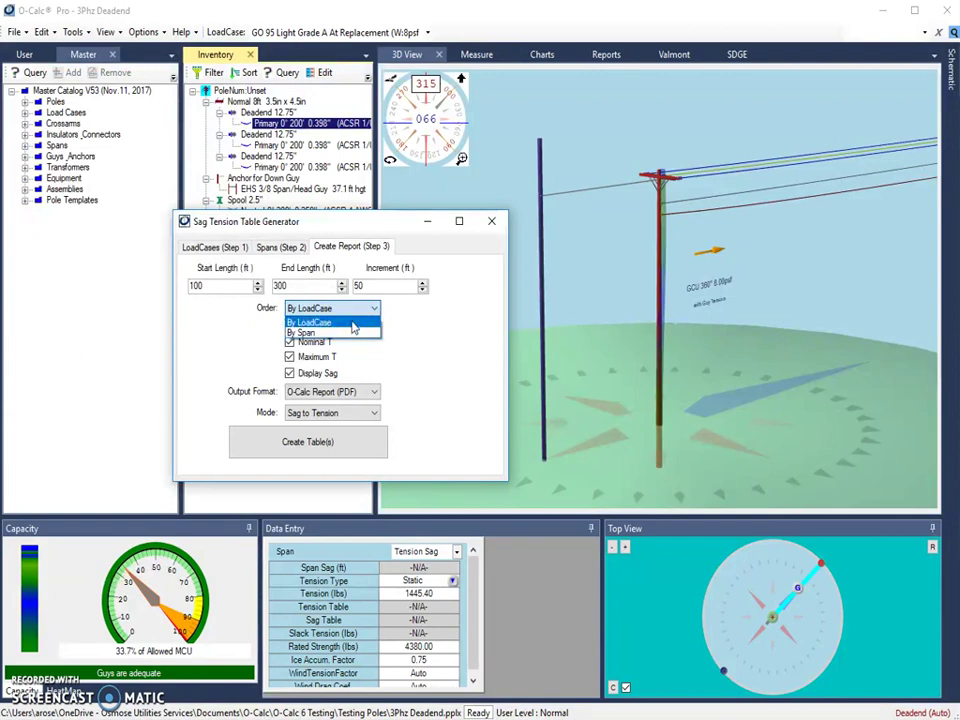
click(436, 335)
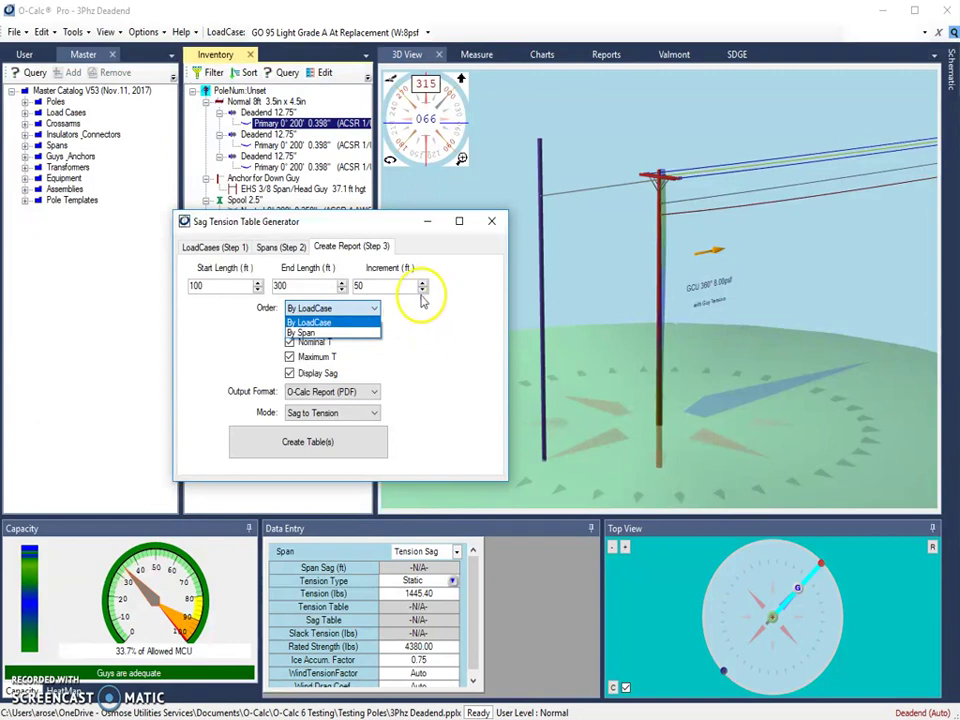
click(377, 333)
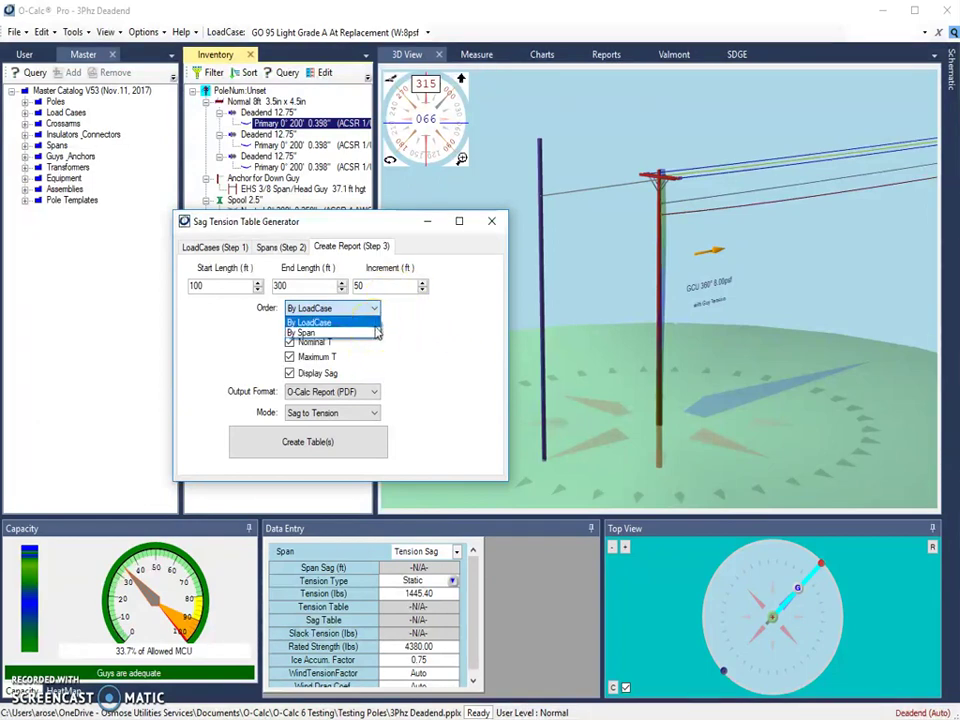
click(346, 335)
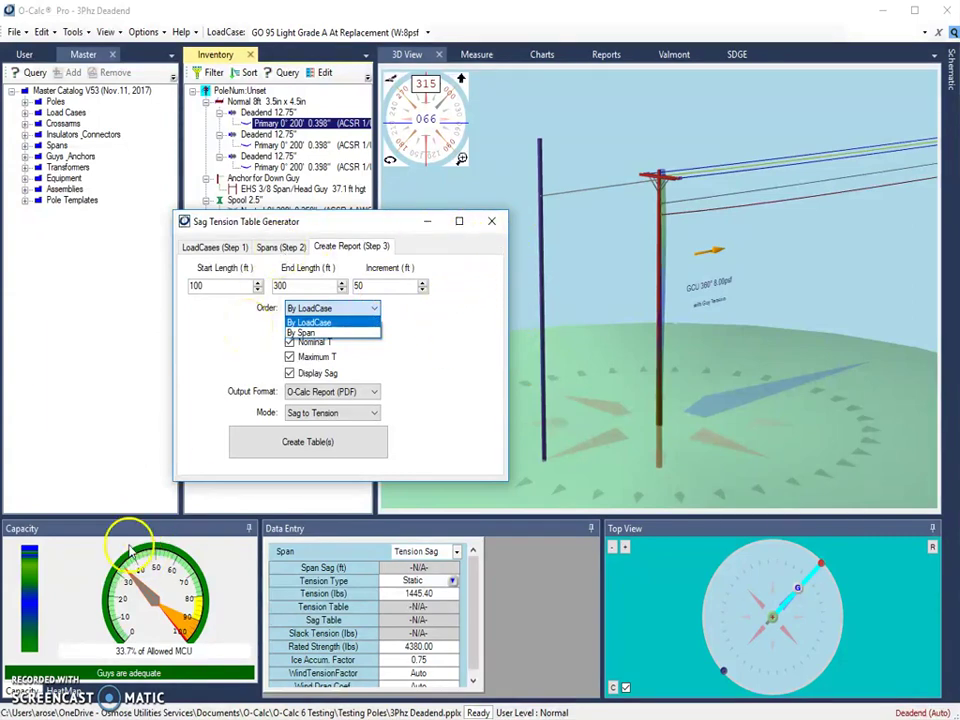
click(356, 312)
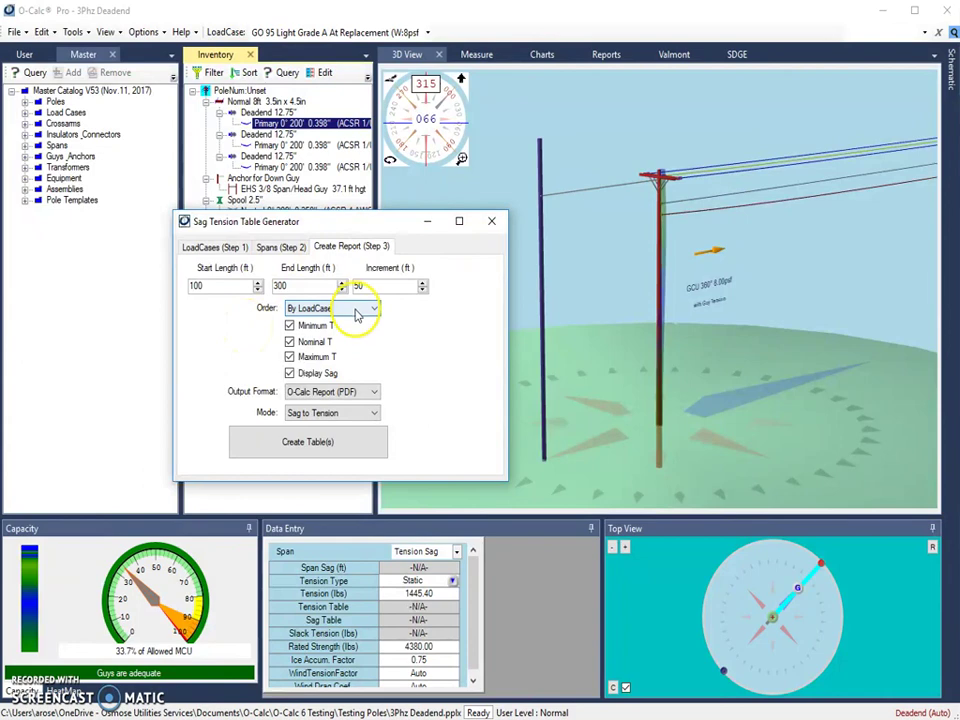
click(356, 312)
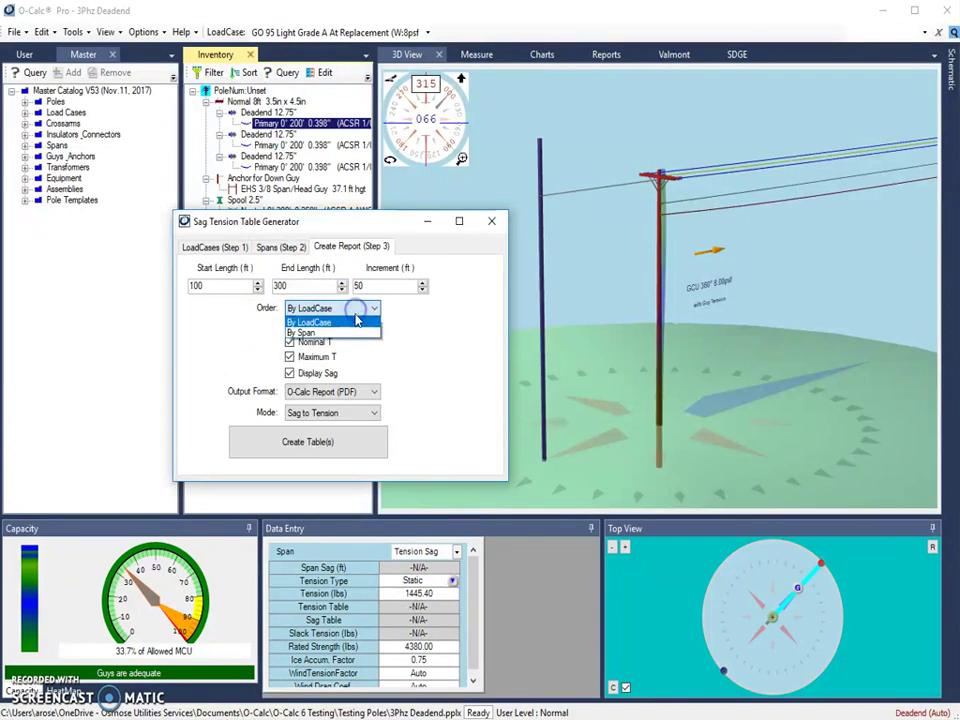
click(356, 334)
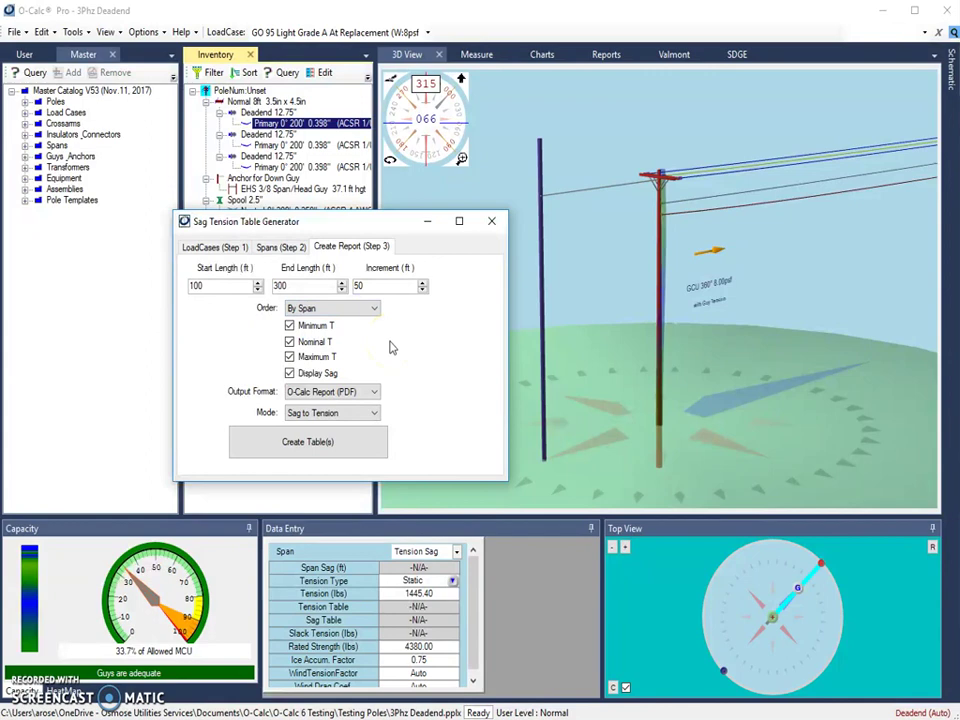
click(371, 352)
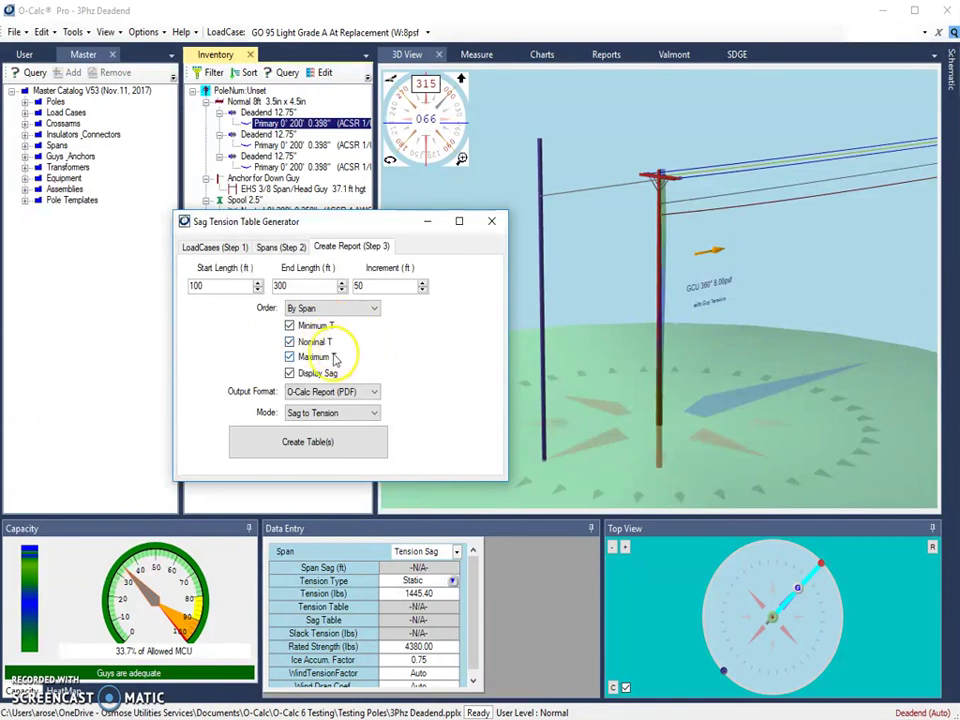
Keep Minimum, Nominal and Maximum T all enabled after toggling Minimum T.
click(289, 326)
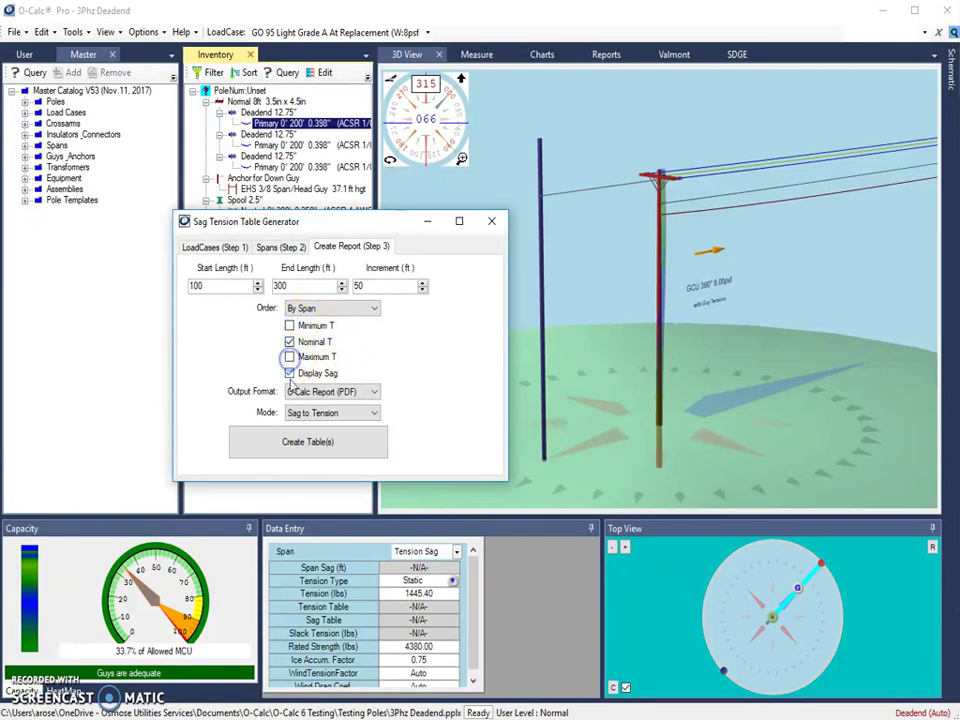
click(289, 356)
click(289, 326)
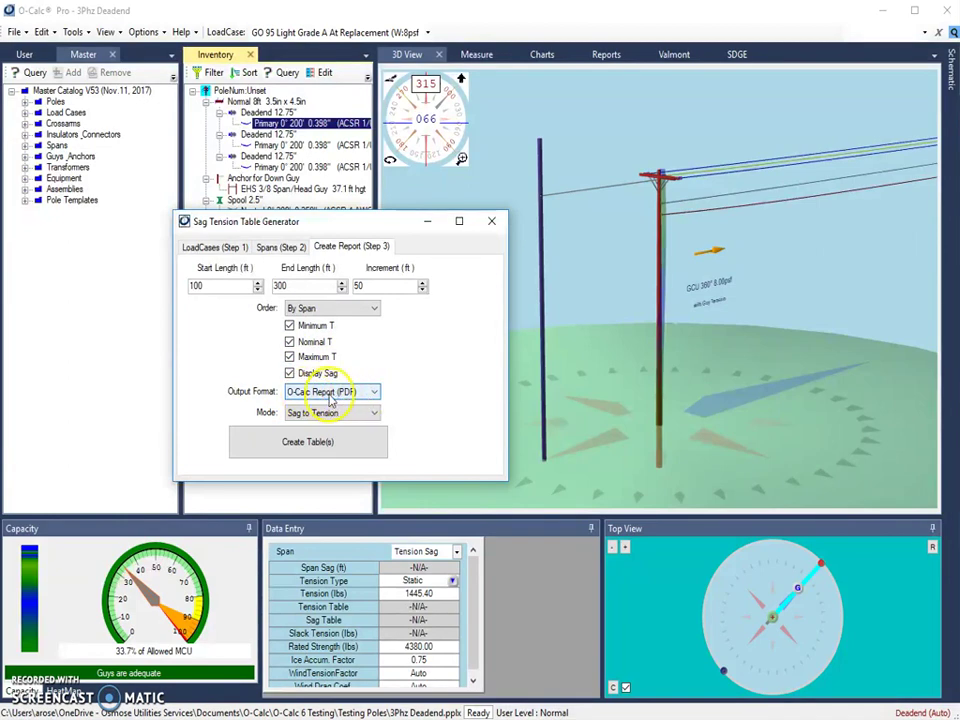
Keep O-Calc Report (PDF) output and change Mode from Sag to Tension to Tension to Sag.
click(365, 395)
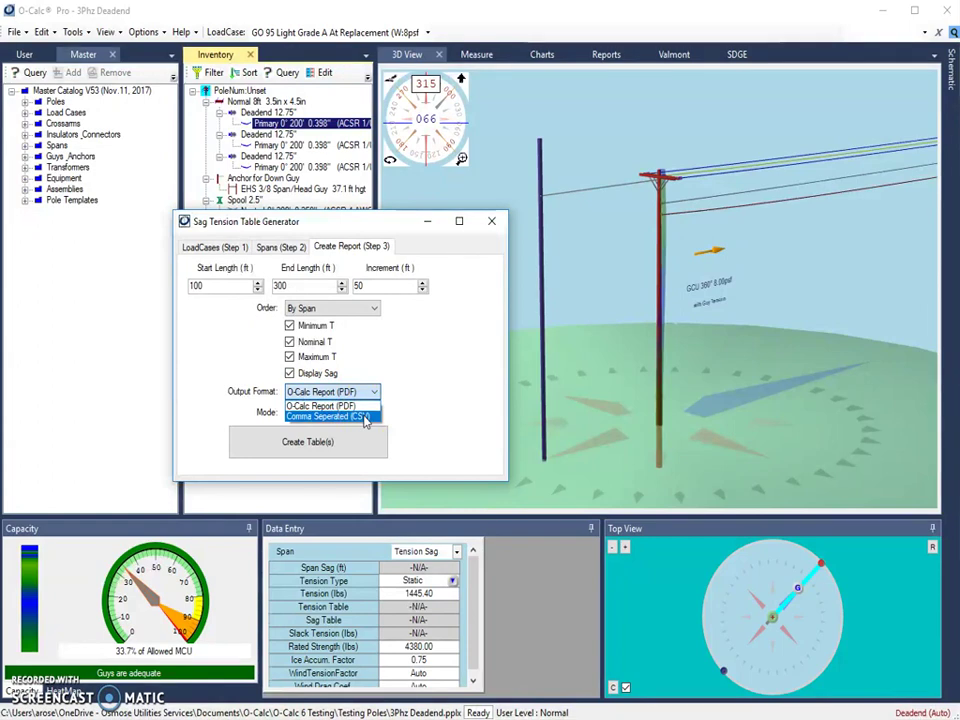
click(429, 349)
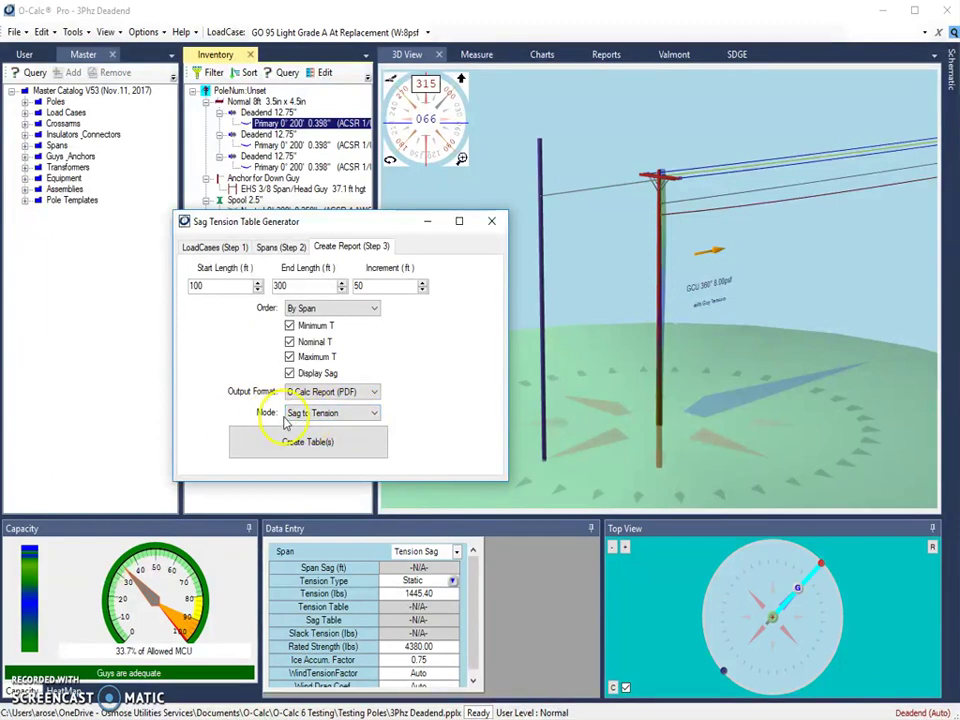
click(366, 416)
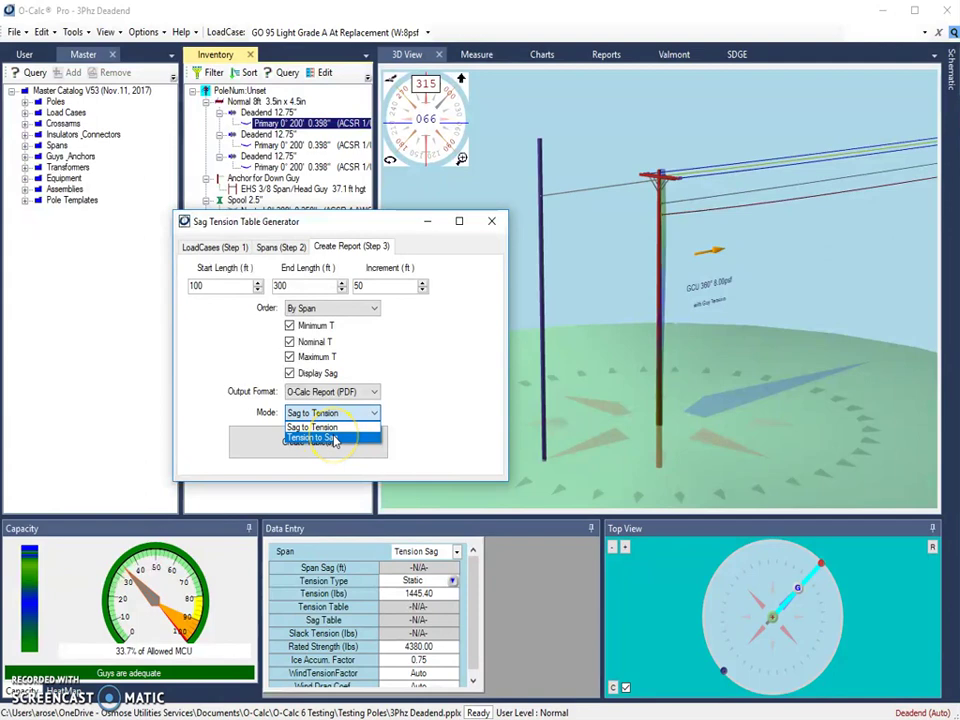
click(336, 440)
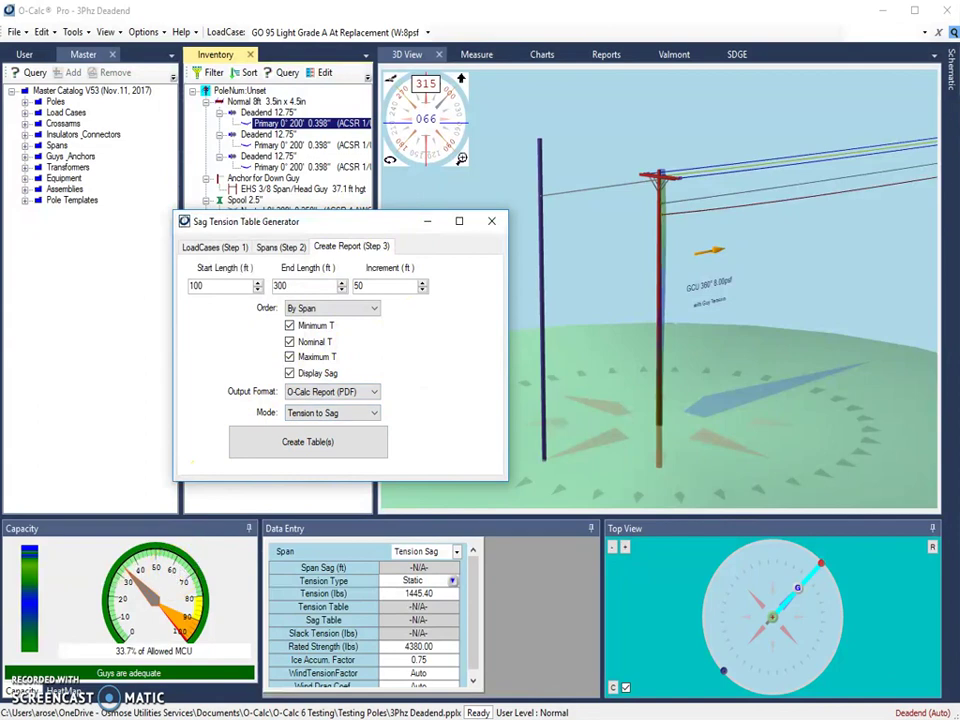
Create the tables, then move and enlarge the 3-page Sag Tension Table preview.
click(310, 443)
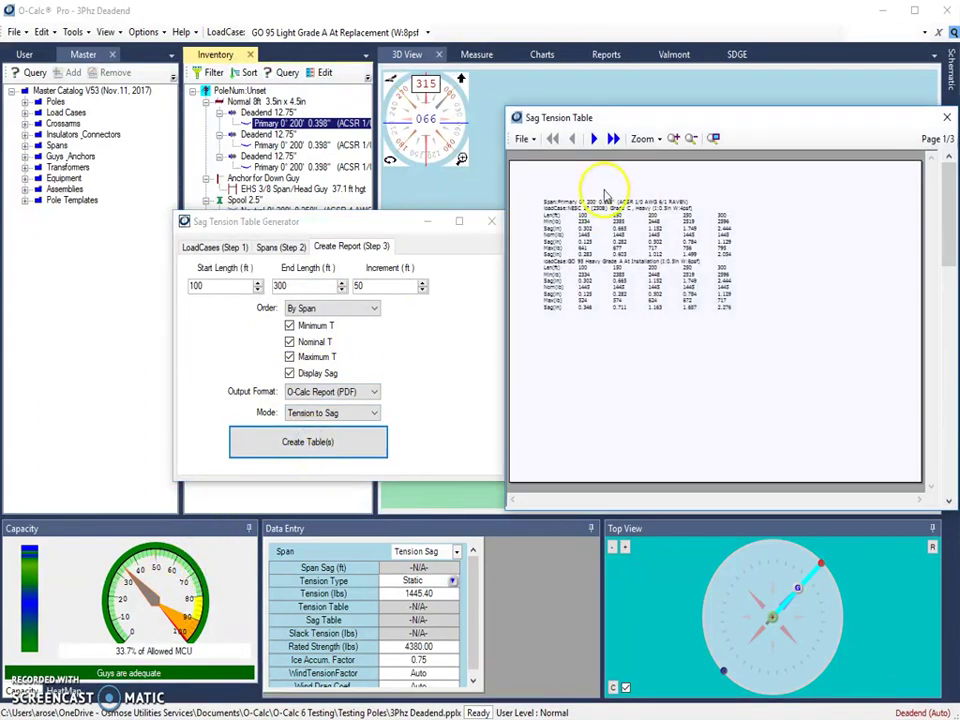
drag(668, 120, 224, 123)
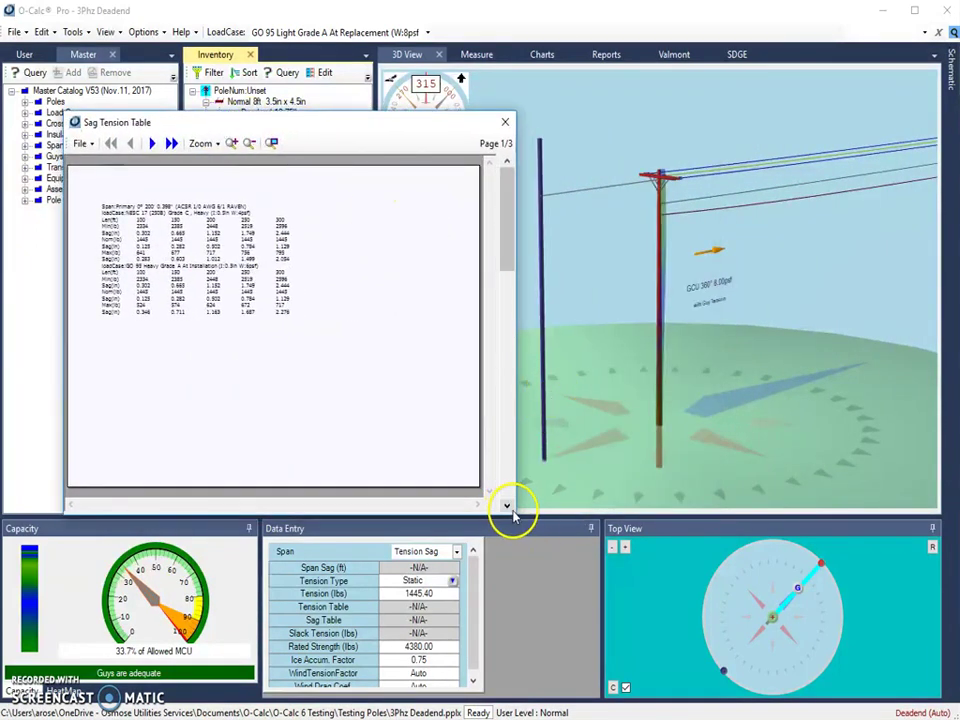
drag(512, 512, 838, 692)
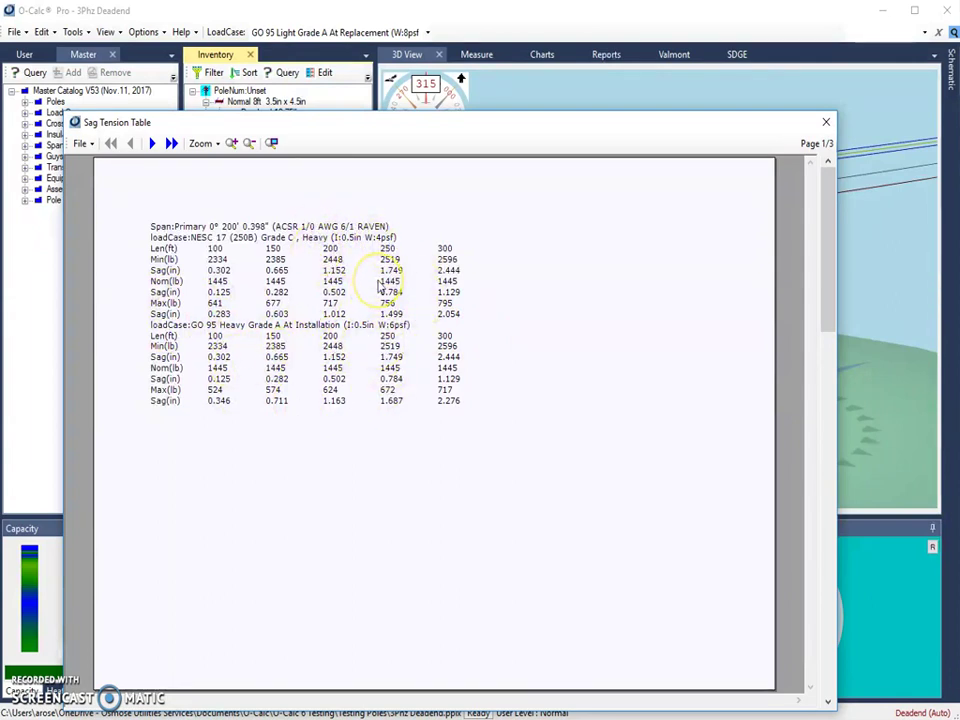
scroll(380, 287, down, 5)
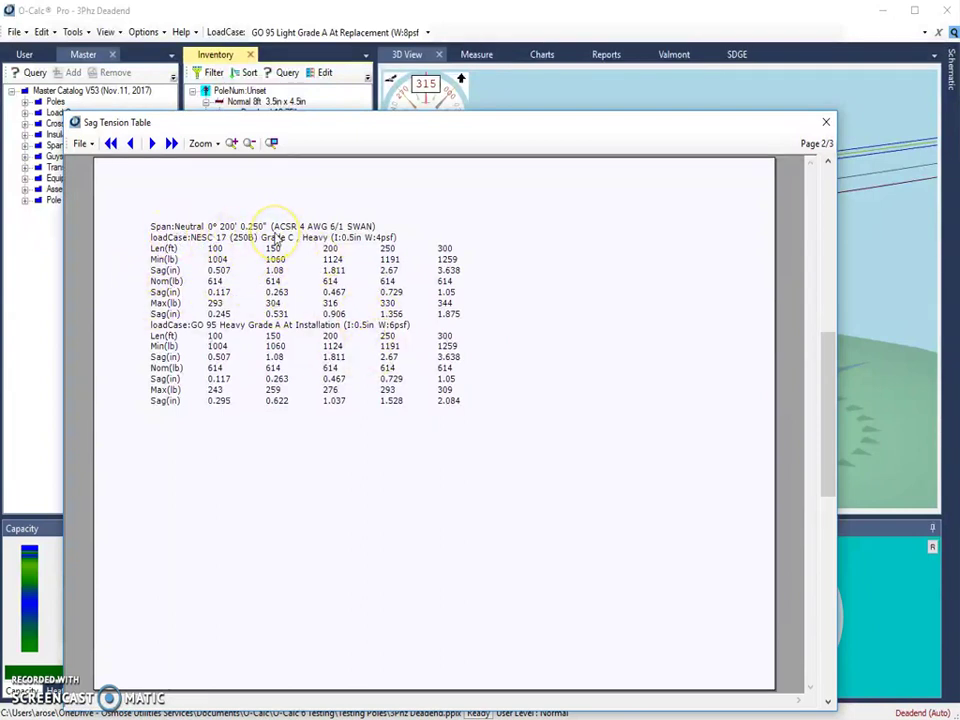
Scroll through pages 2/3 and 3/3, then close the Sag Tension Table preview.
scroll(276, 237, down, 5)
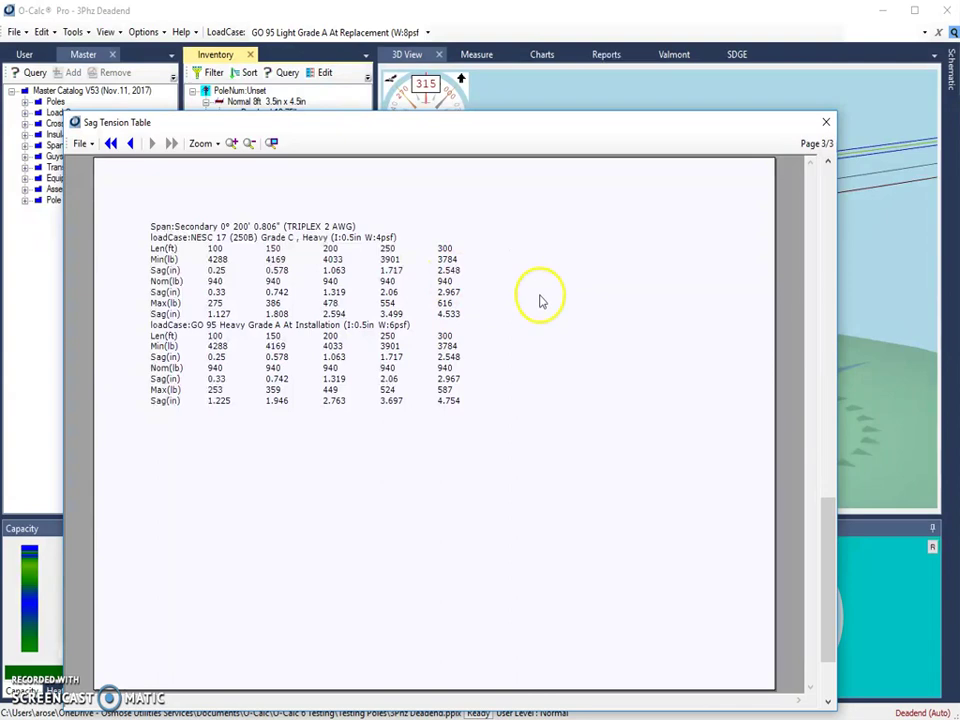
click(825, 122)
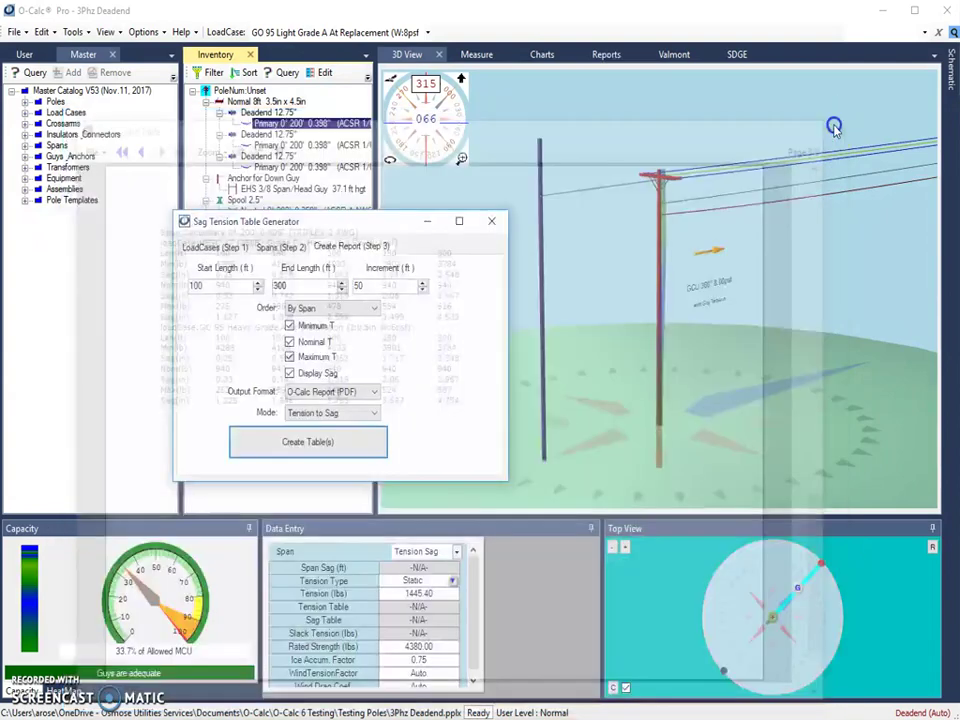